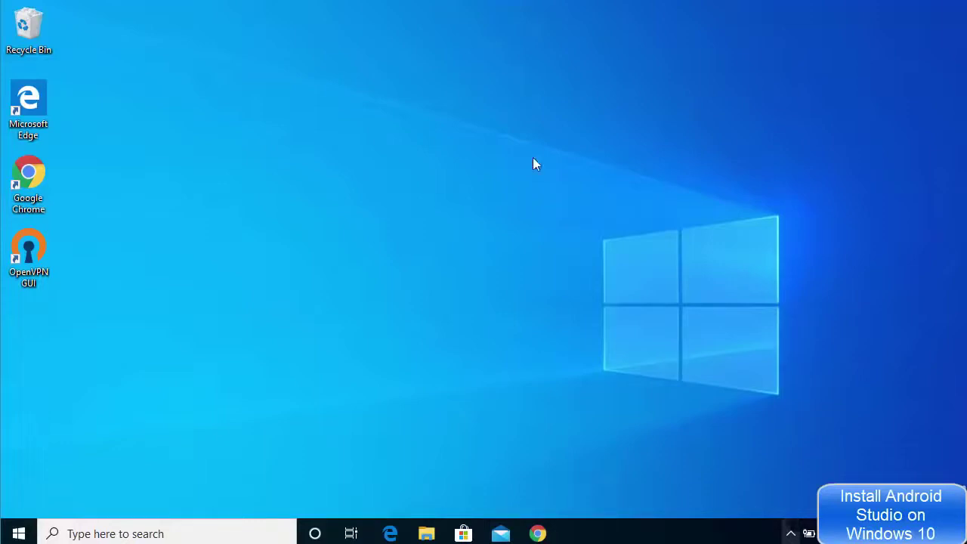
In Google Chrome, open Oracle's Java SE Downloads result for "java jdk" and go to the Java SE 14 JDK download page
click(539, 535)
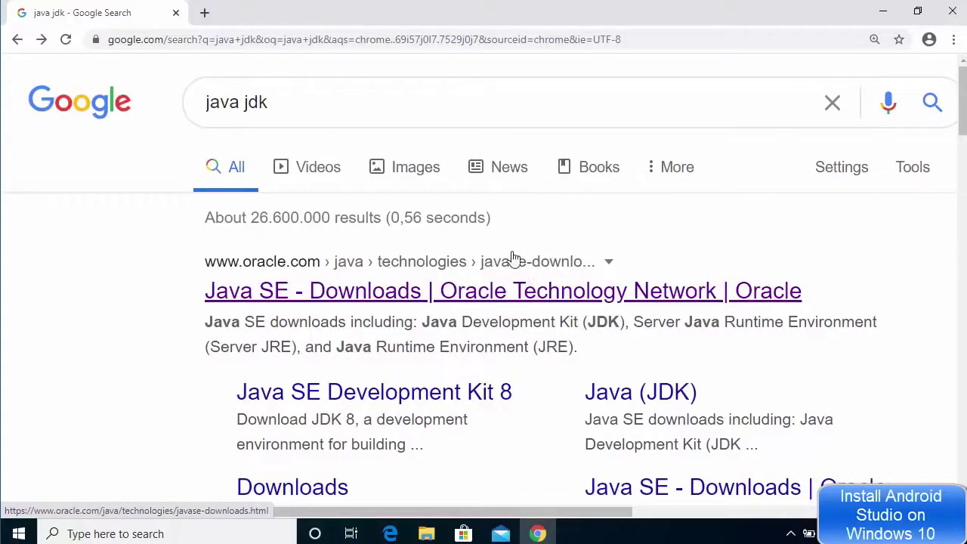
click(347, 297)
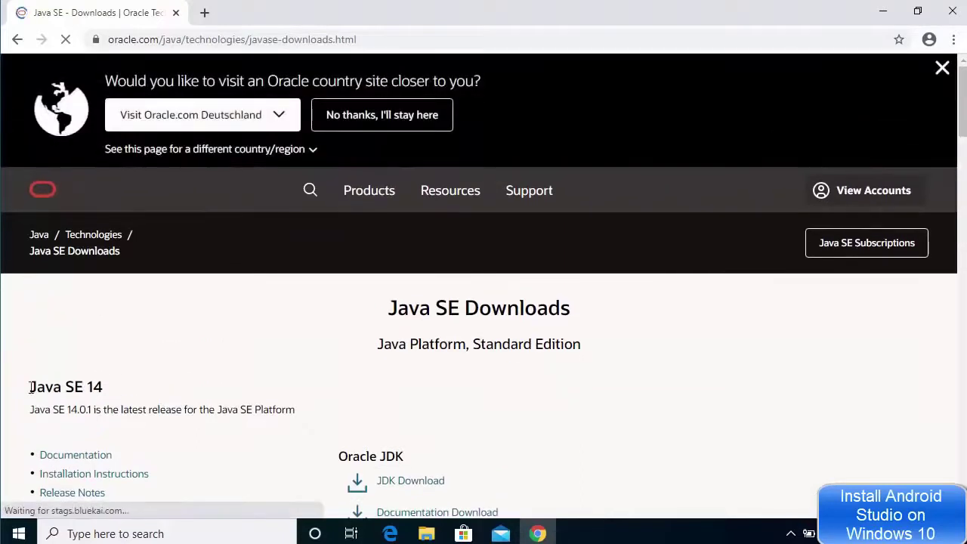
drag(30, 394, 117, 395)
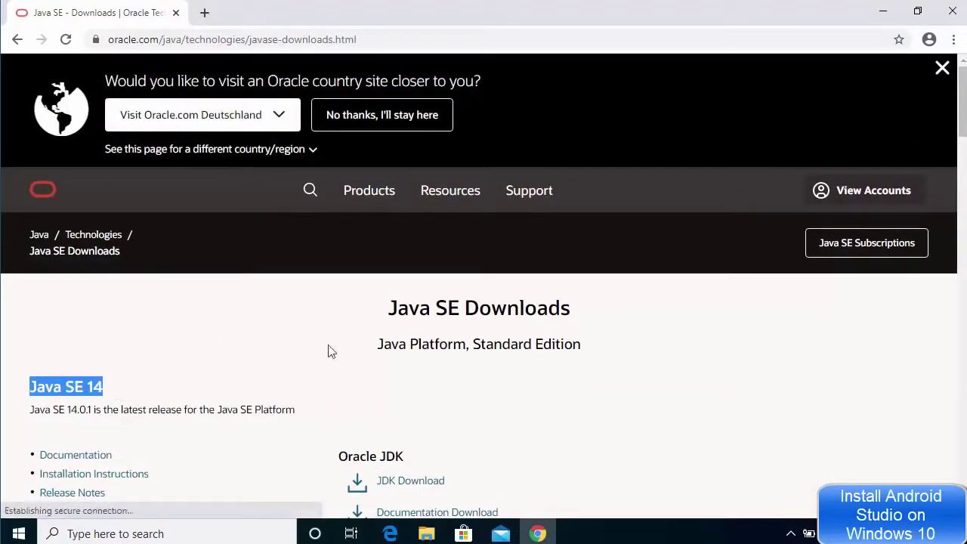
scroll(332, 350, down, 1)
scroll(467, 338, down, 1)
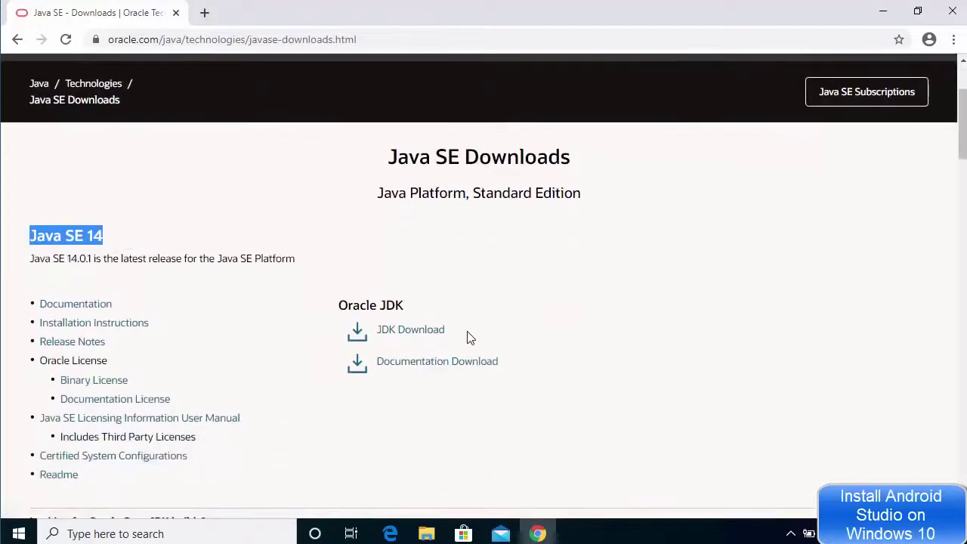
click(414, 333)
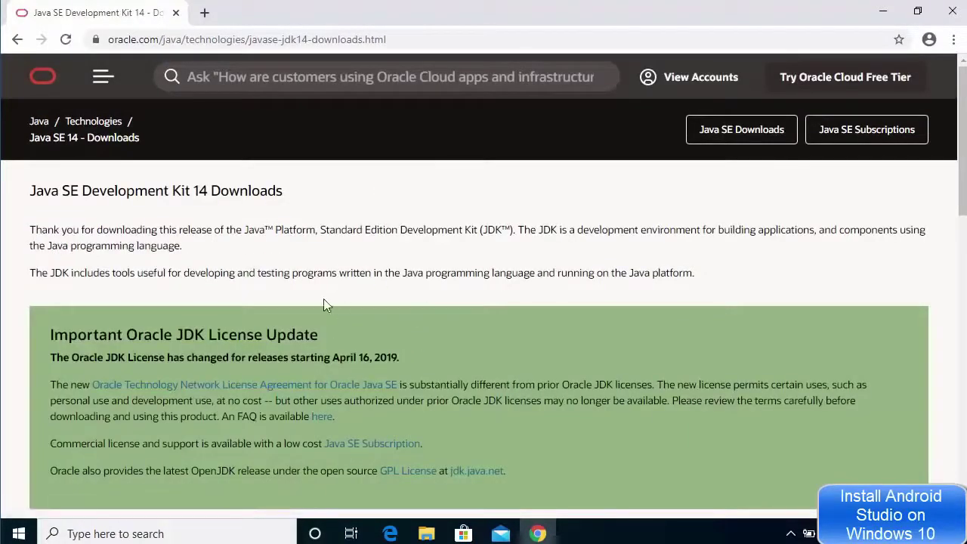
Download the Windows x64 Installer jdk-14.0.1_windows-x64_bin.exe, accepting the Oracle Technology Network License Agreement
scroll(503, 298, down, 1)
scroll(505, 303, down, 4)
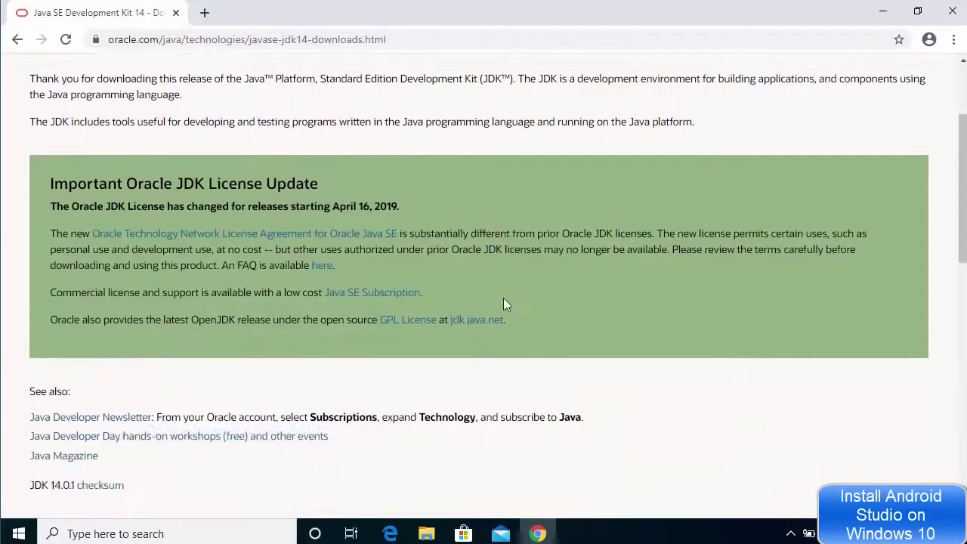
scroll(504, 299, down, 4)
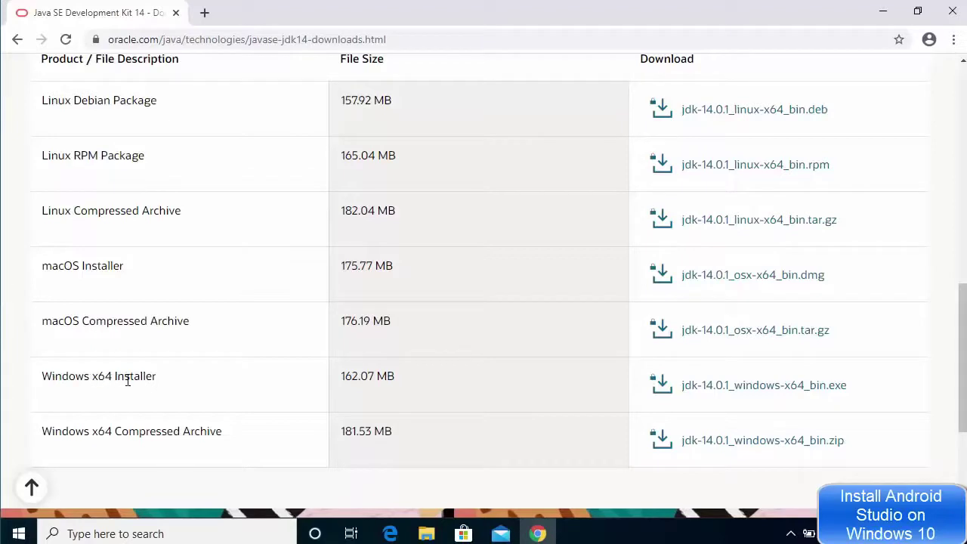
drag(47, 379, 242, 385)
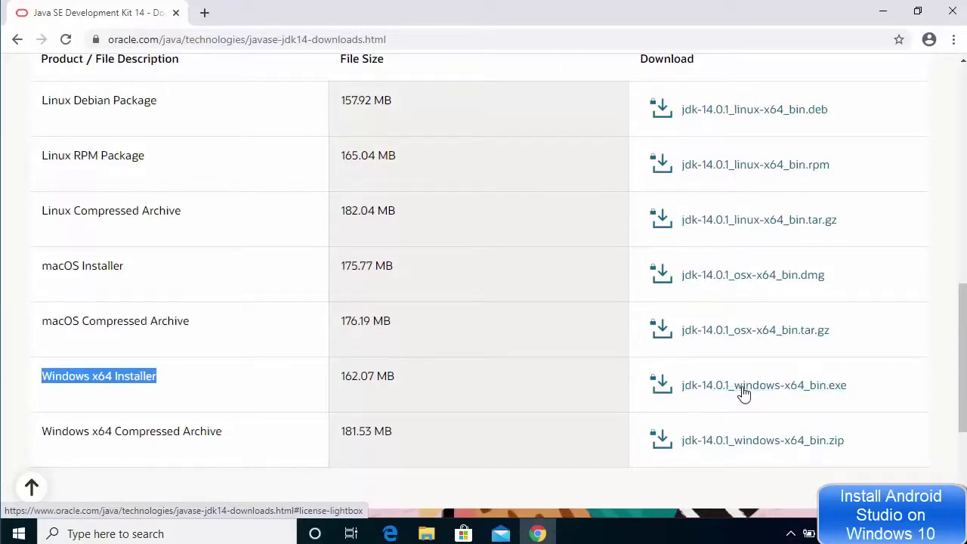
click(744, 387)
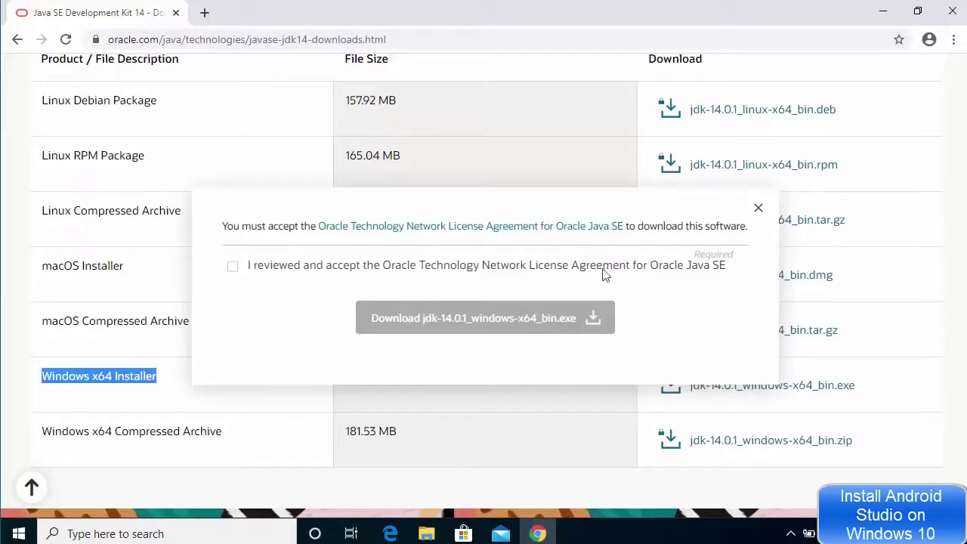
click(233, 267)
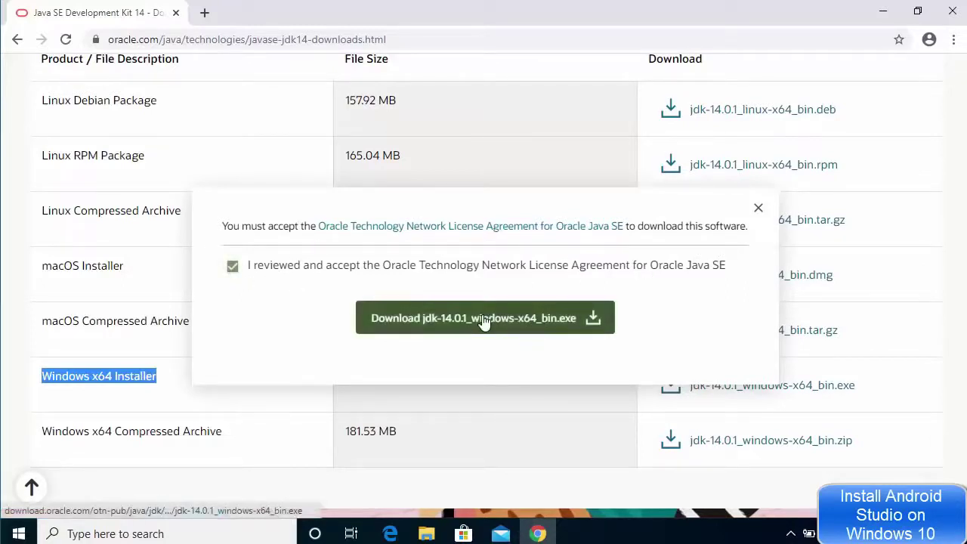
click(508, 321)
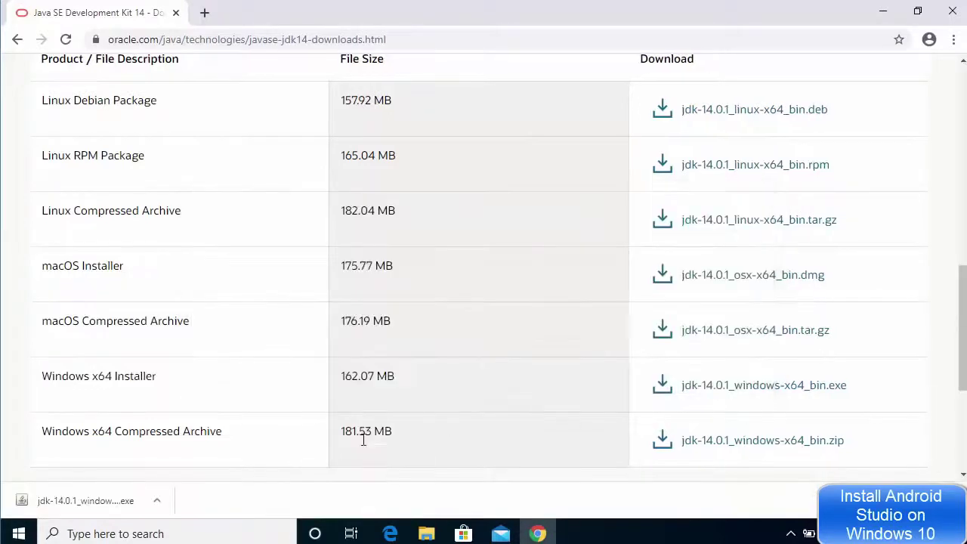
Run the downloaded JDK installer and install Java SE Development Kit 14.0.1 in its default folder, C:\Program Files\Java\jdk-14.0.1\
click(79, 504)
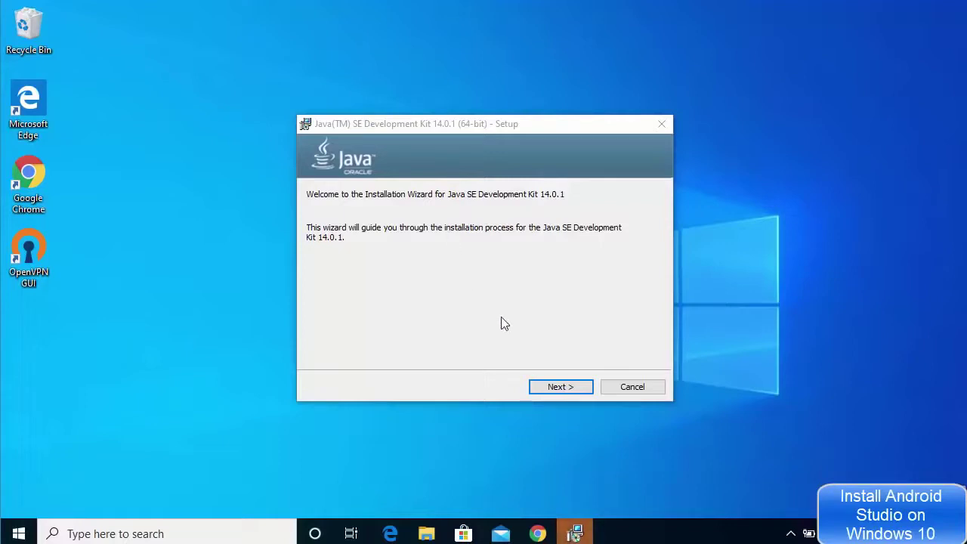
click(559, 393)
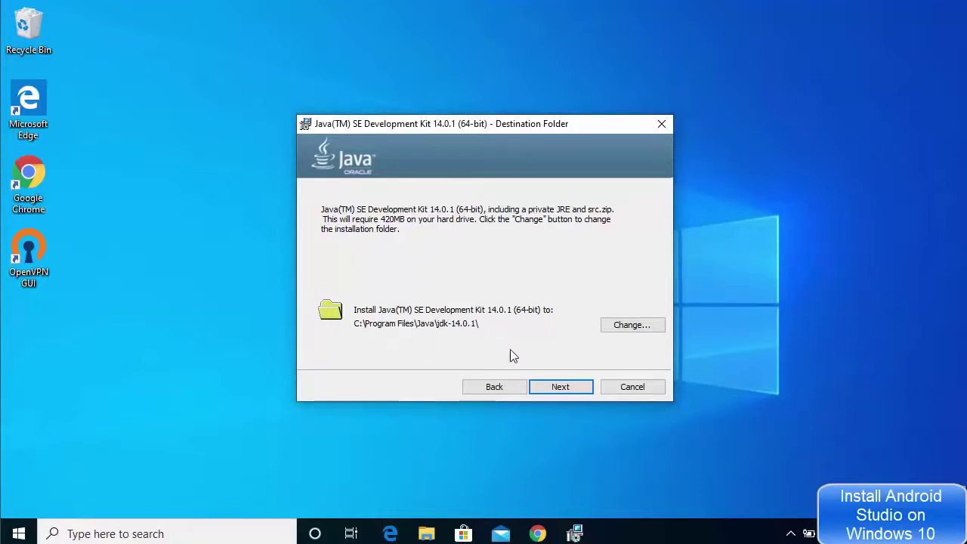
click(551, 386)
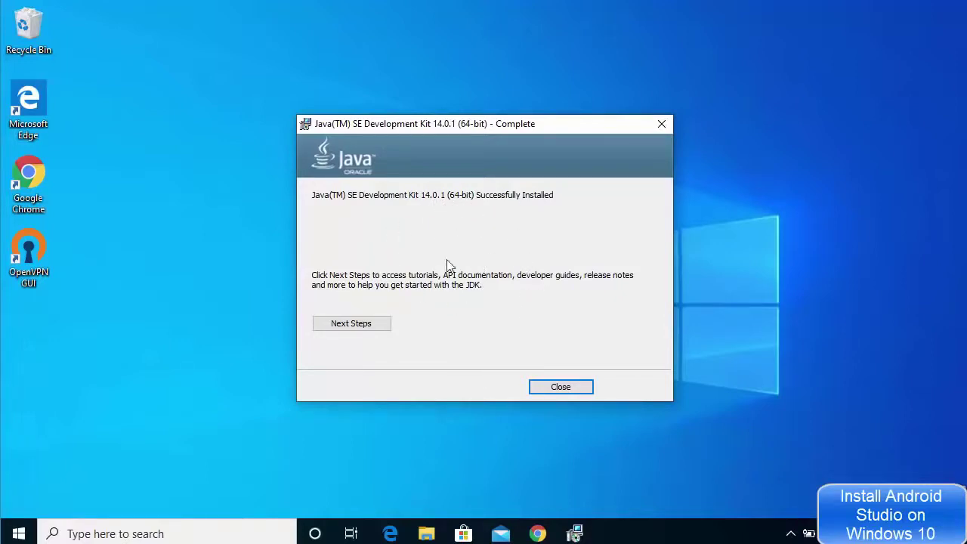
click(553, 389)
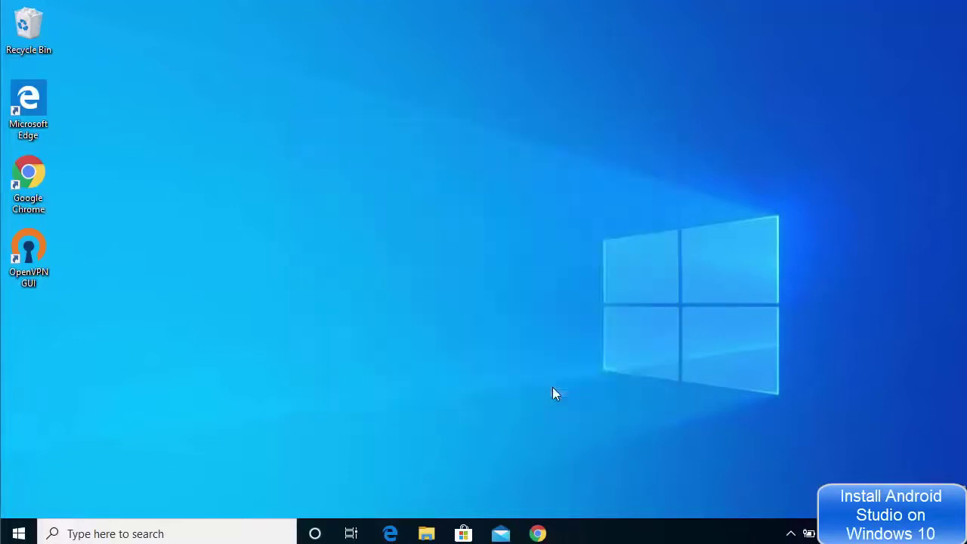
In File Explorer, browse to C:\Program Files\Java\jdk-14.0.1\bin and select its full path
click(430, 531)
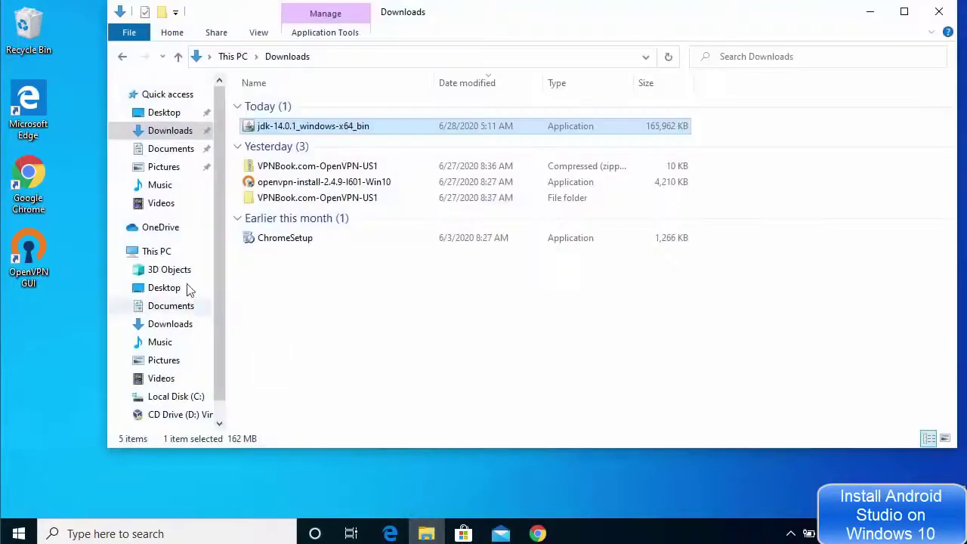
click(168, 252)
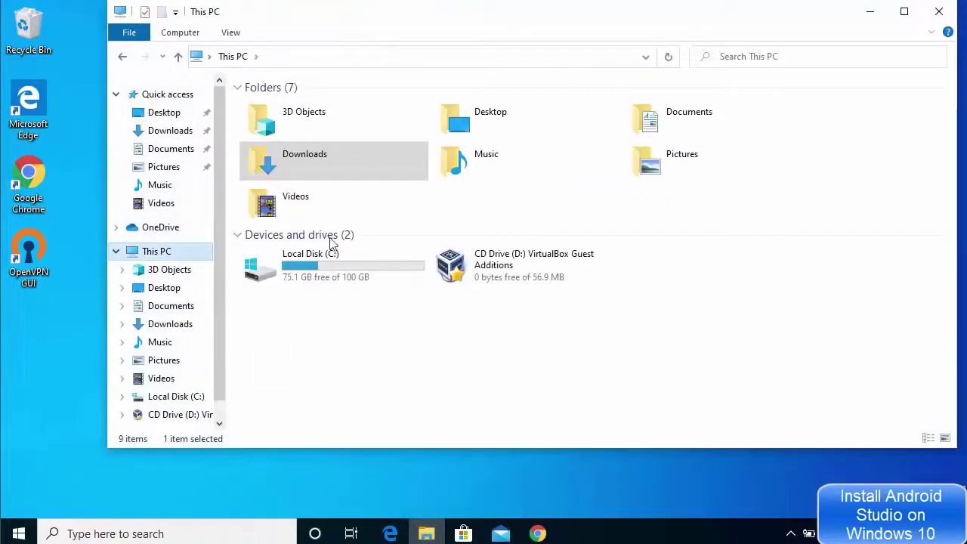
mouse_move(315, 271)
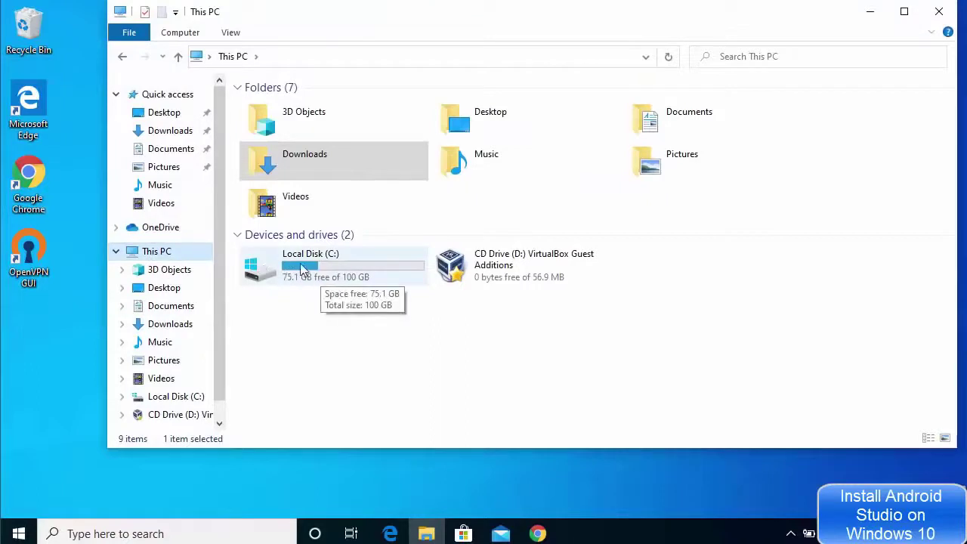
double_click(314, 271)
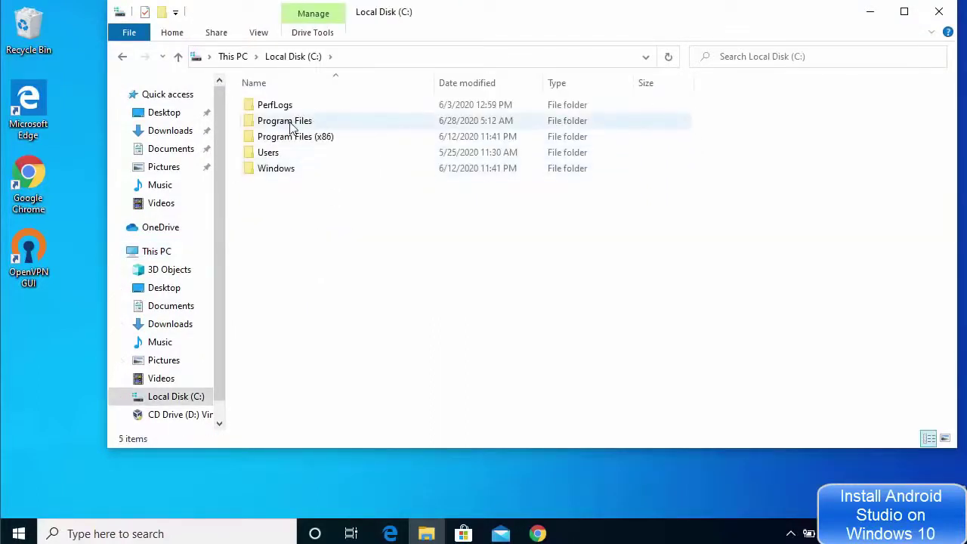
double_click(292, 127)
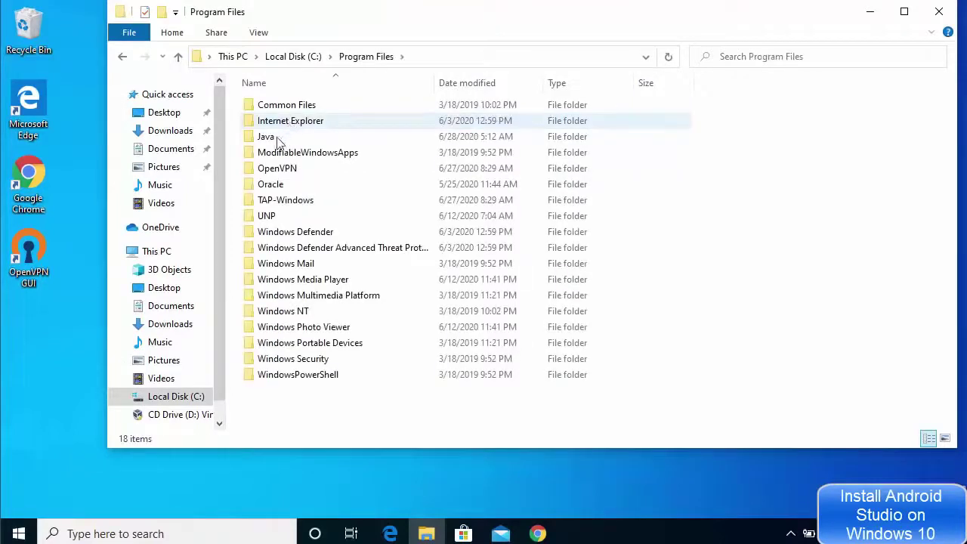
mouse_move(295, 144)
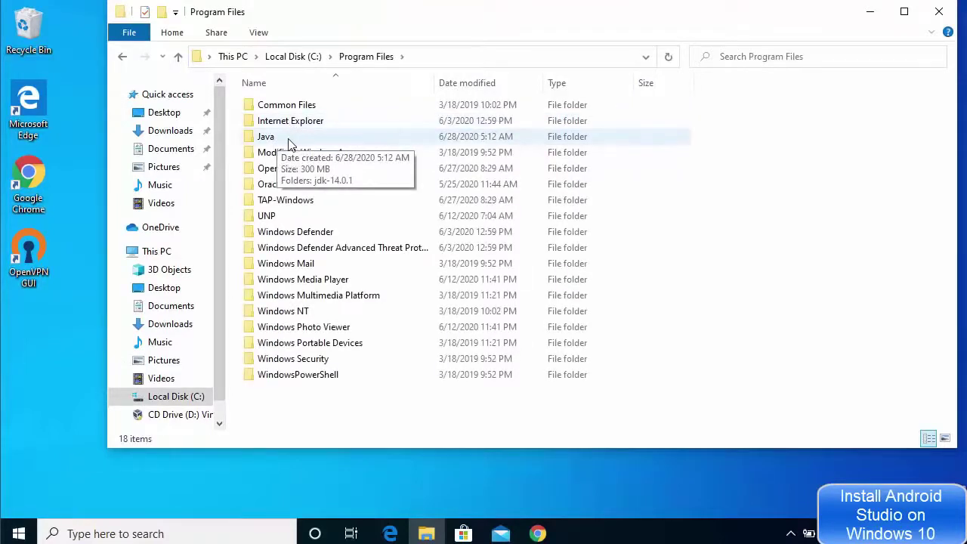
double_click(285, 144)
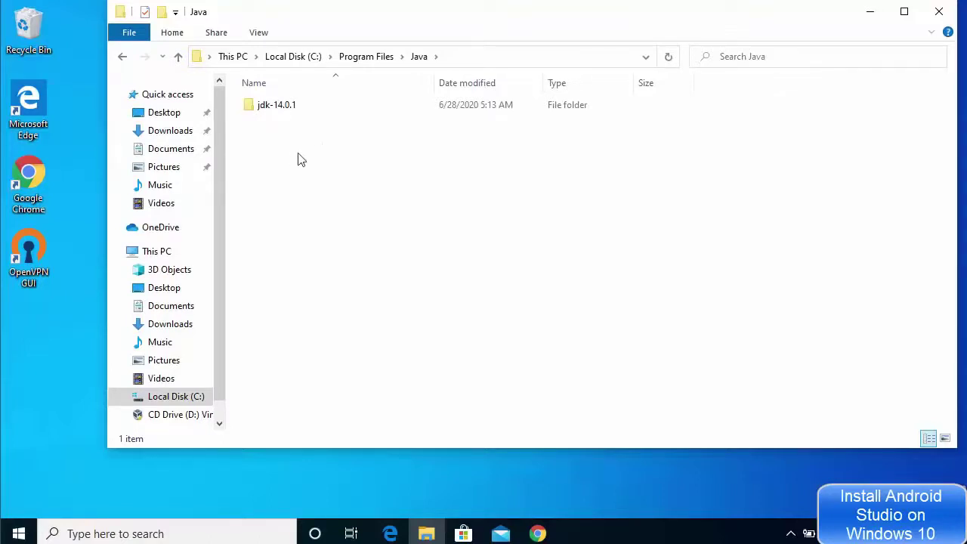
double_click(287, 107)
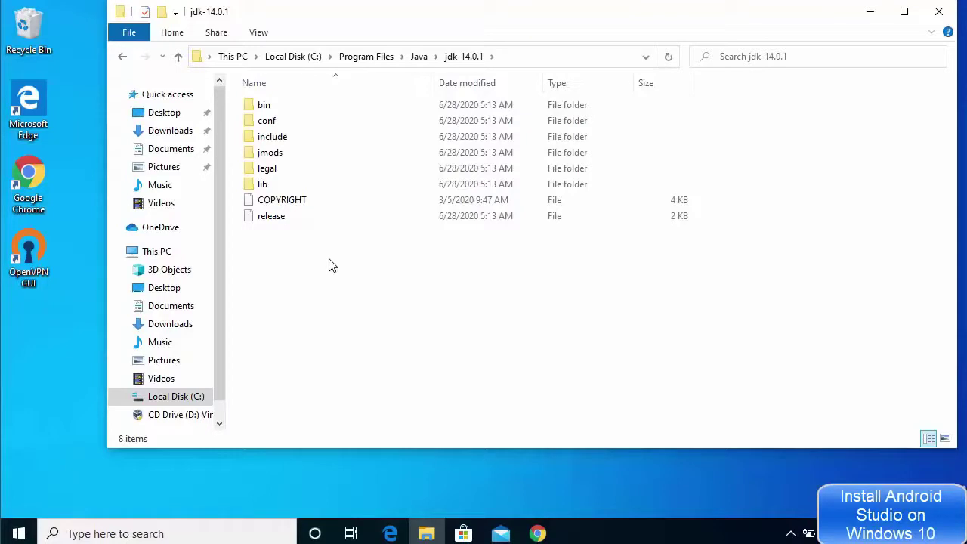
double_click(298, 112)
click(591, 58)
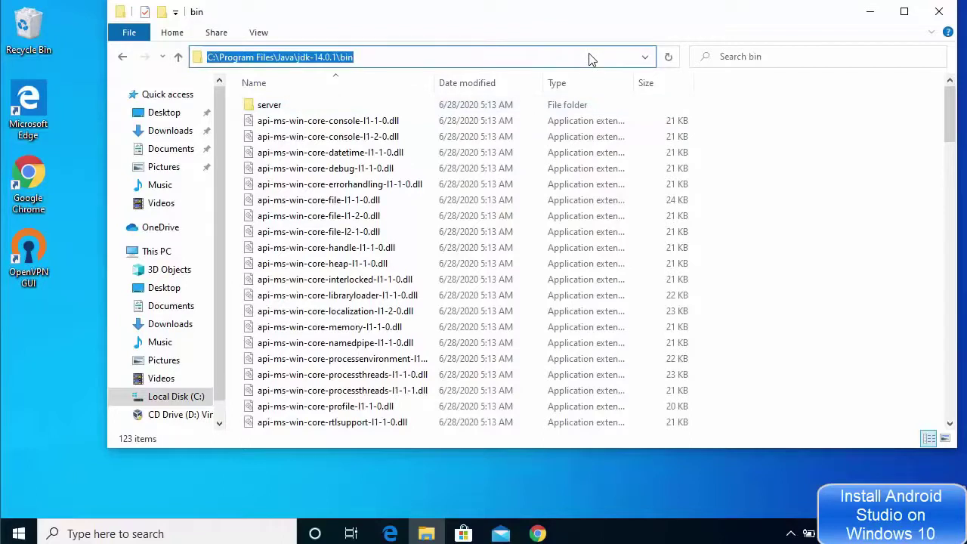
Search Windows for "envi", open the system environment variables settings and open the system Path variable for editing
click(154, 527)
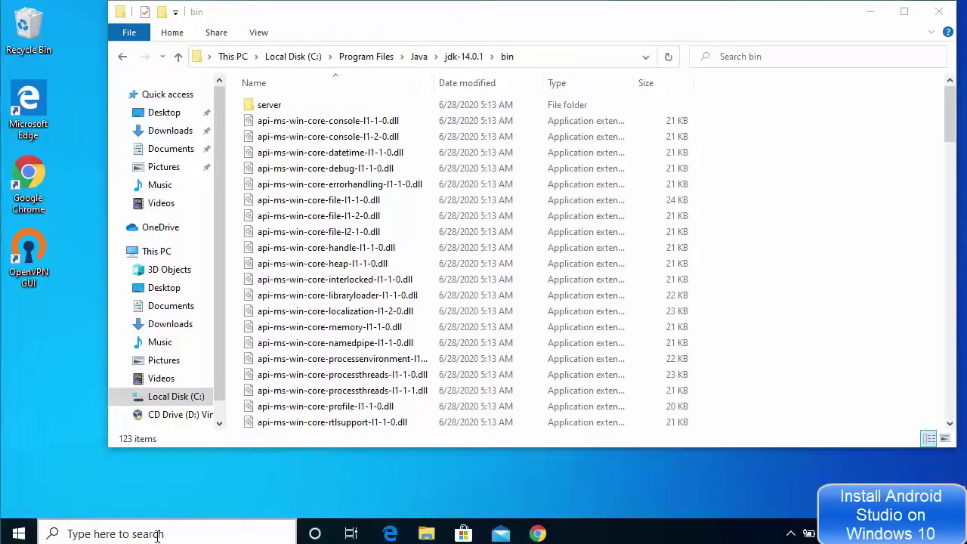
click(158, 534)
text(envi)
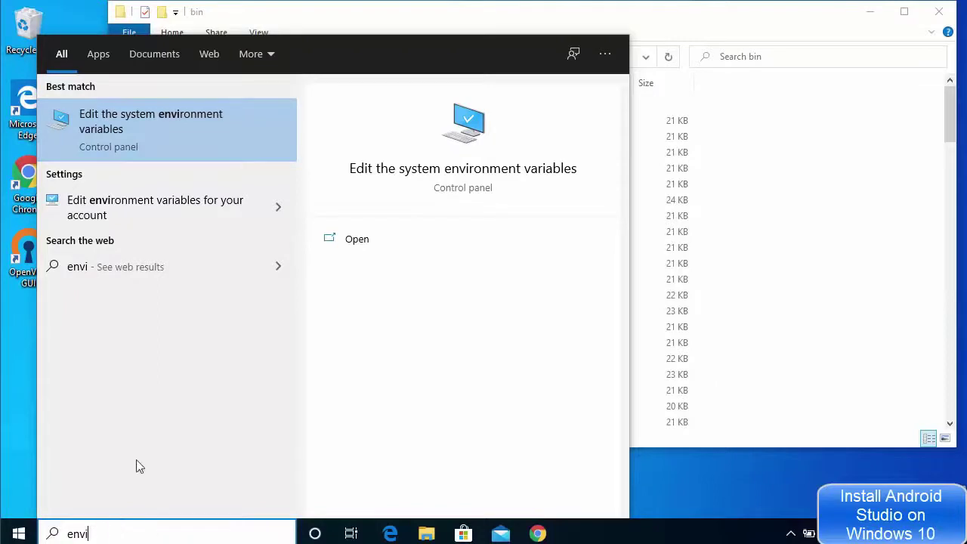
click(140, 129)
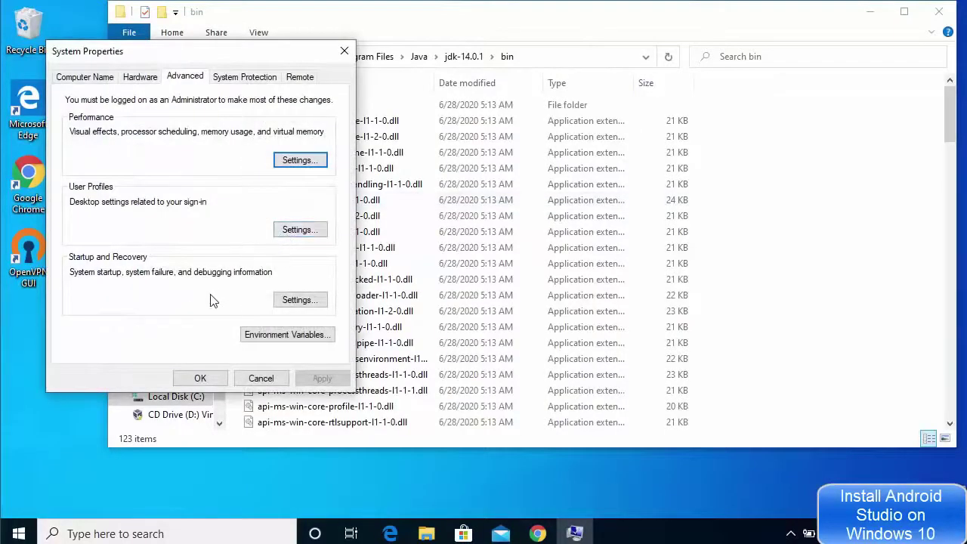
click(270, 339)
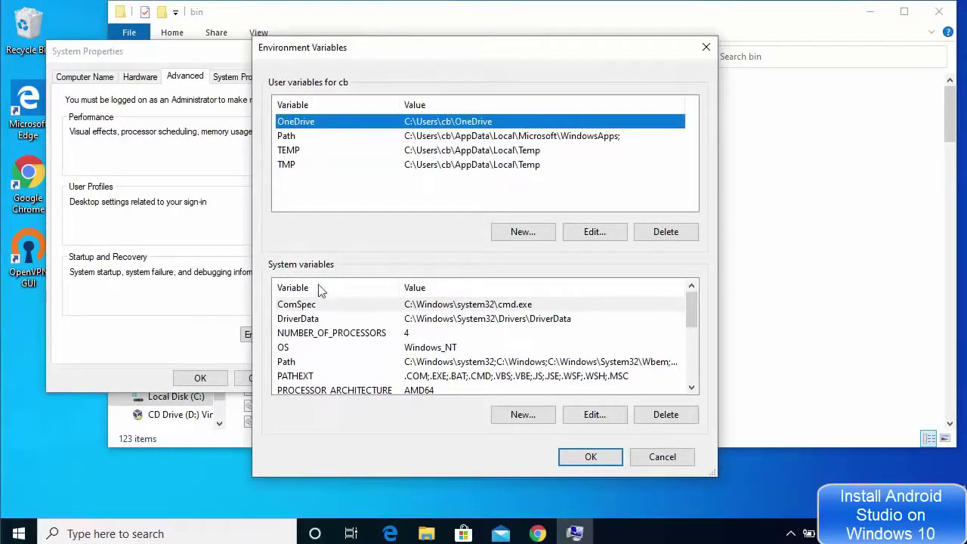
click(301, 364)
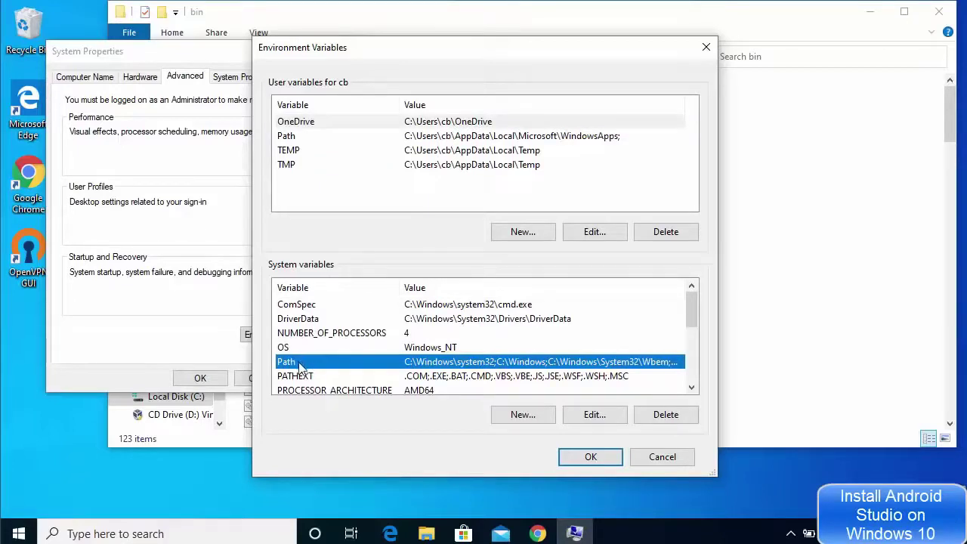
click(592, 418)
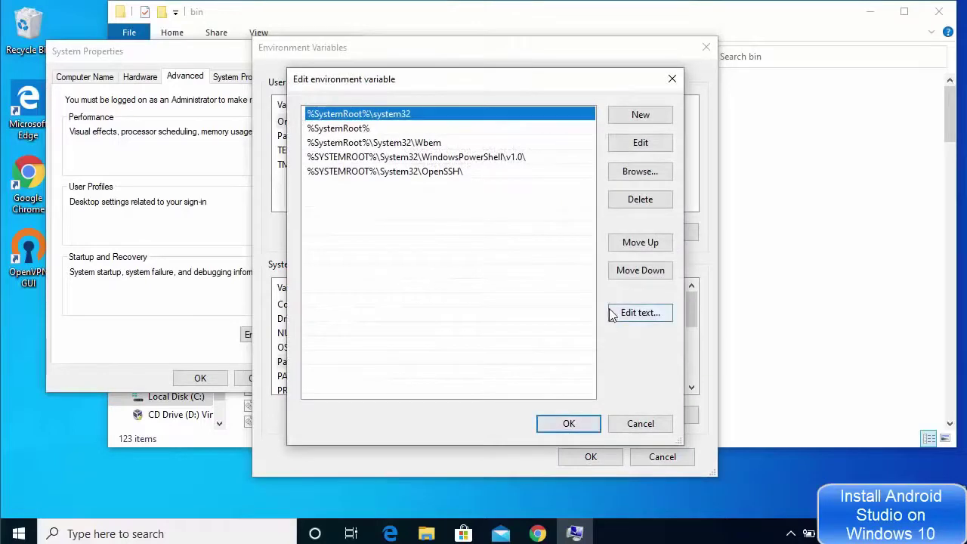
Copy the JDK bin folder's path from File Explorer and add C:\Program Files\Java\jdk-14.0.1\bin as a new entry in the system Path variable
click(642, 117)
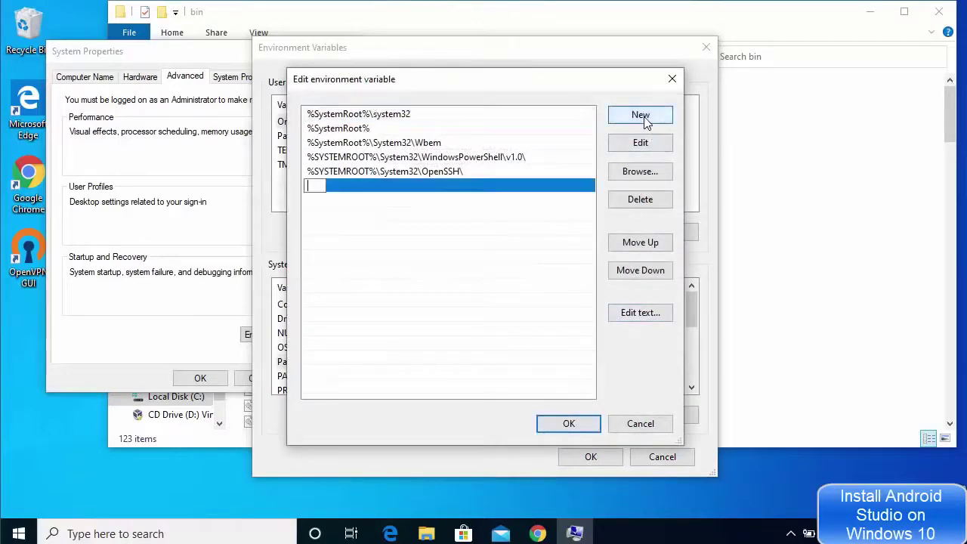
click(802, 119)
click(557, 61)
key(ctrl+c)
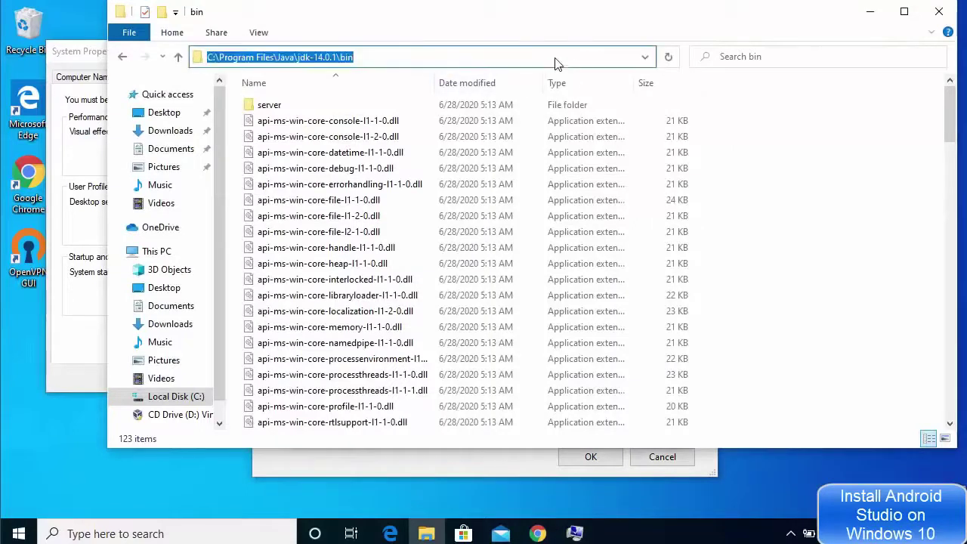
click(93, 361)
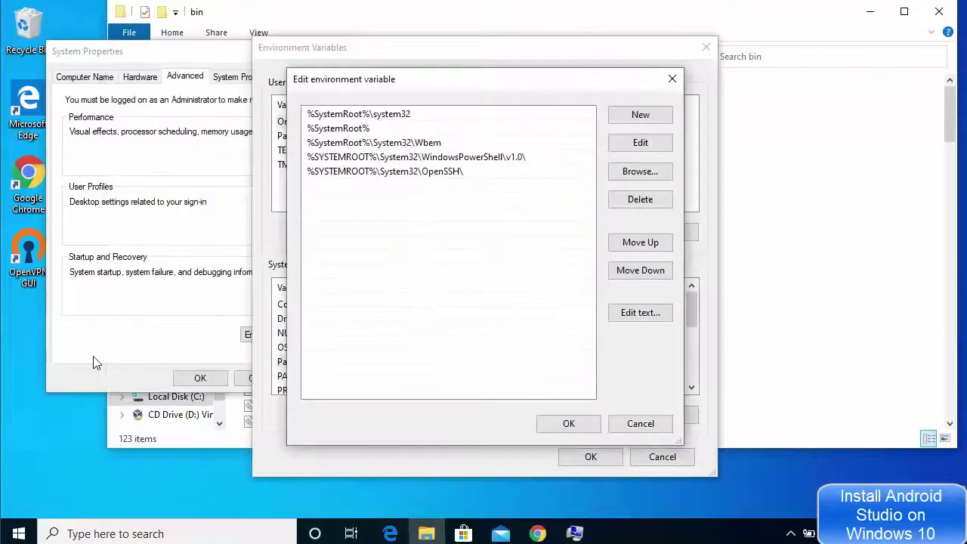
click(622, 117)
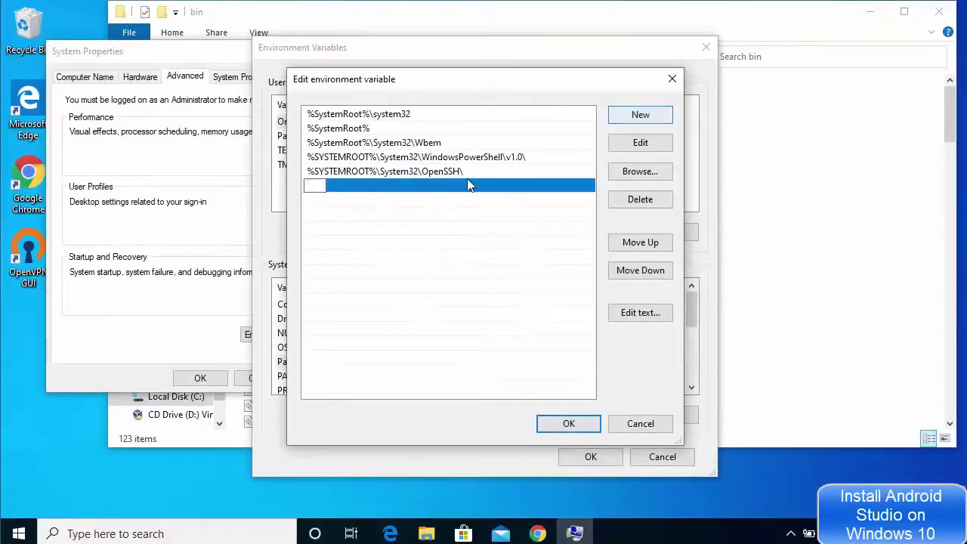
key(ctrl+v)
key(Return)
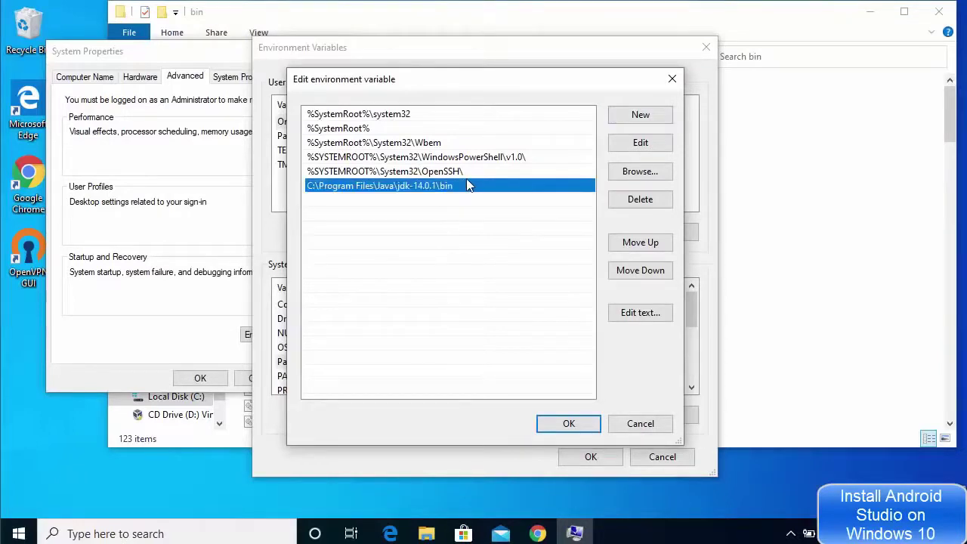
Confirm the edited system Path variable and start a new system variable named JAVA_HOME
click(569, 424)
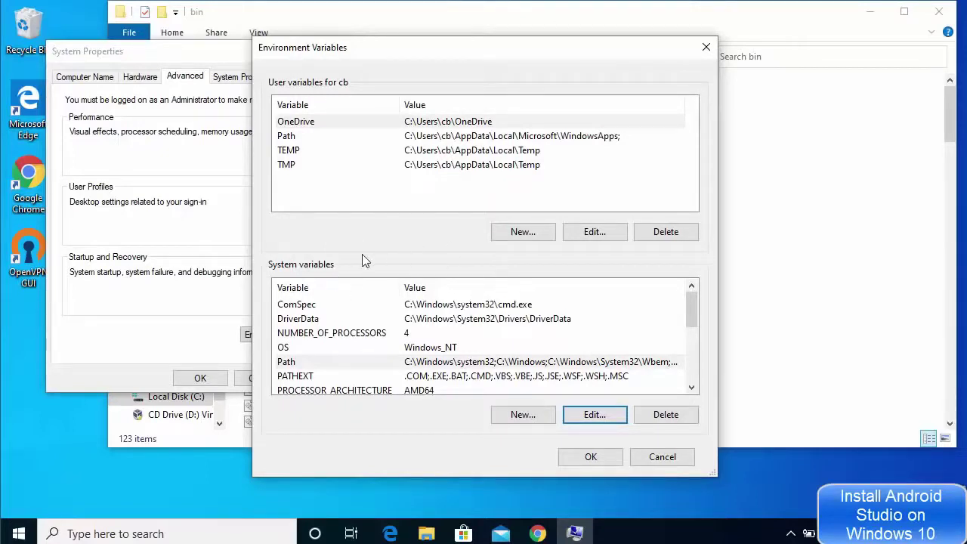
click(516, 415)
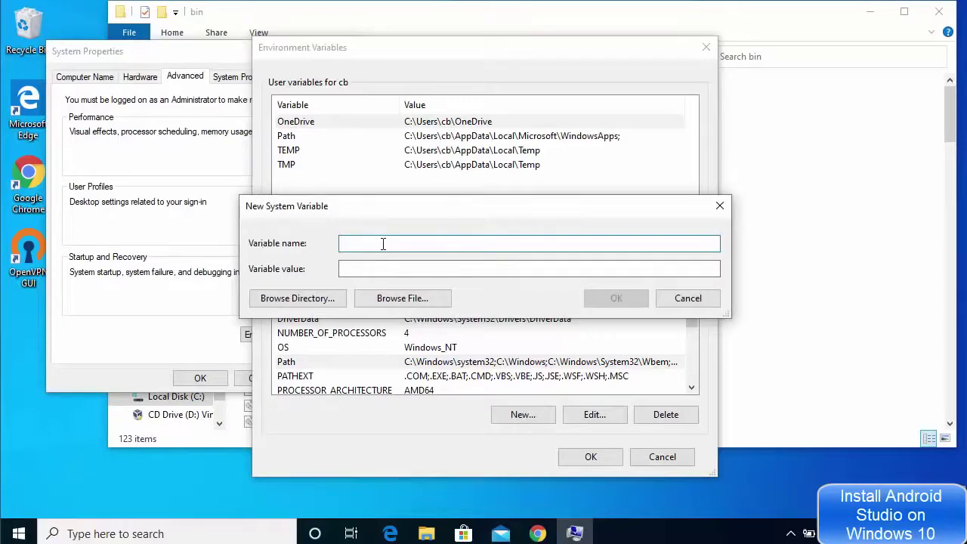
text(JAVA_HOME)
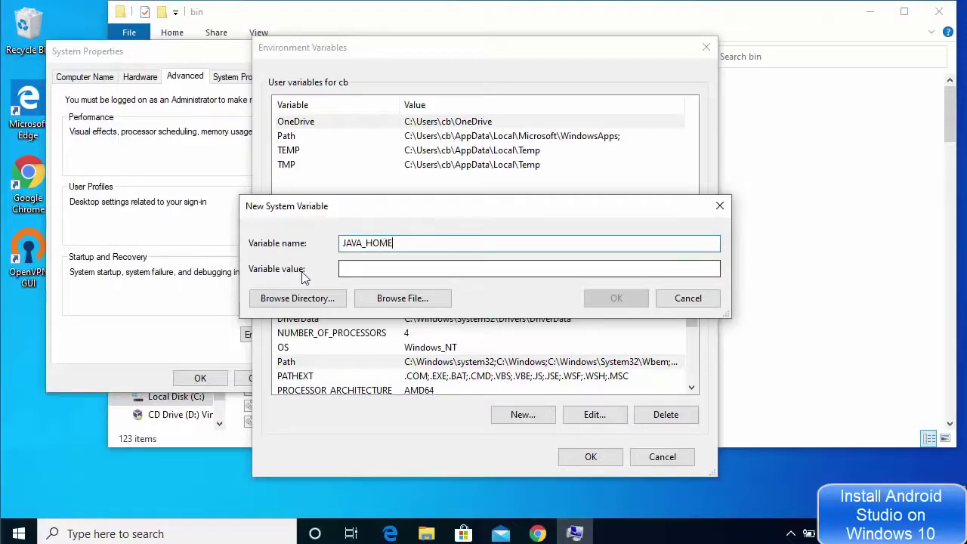
Copy the JDK folder path from File Explorer, set JAVA_HOME's value to C:\Program Files\Java\jdk-14.0.1 and save the environment variables
click(813, 257)
click(475, 60)
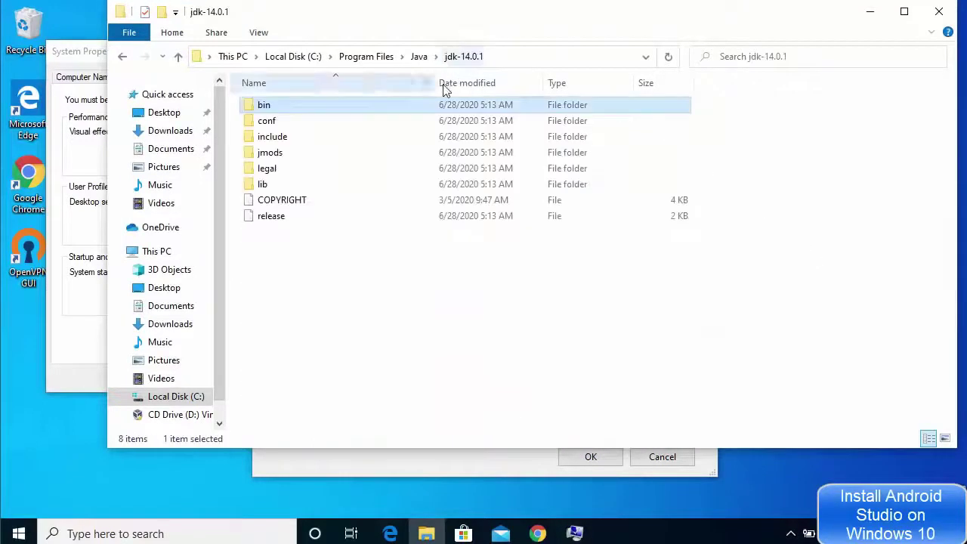
click(529, 58)
key(ctrl+c)
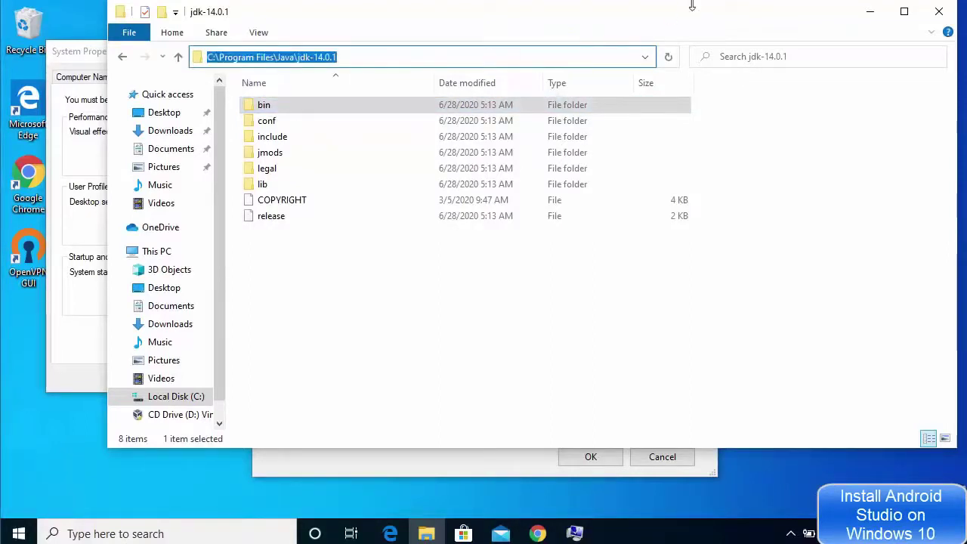
click(870, 11)
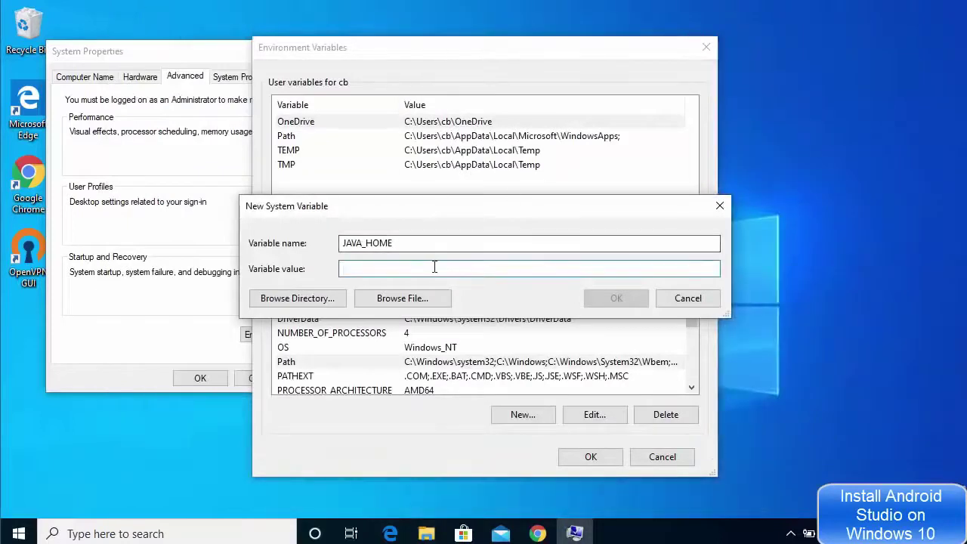
key(ctrl+v)
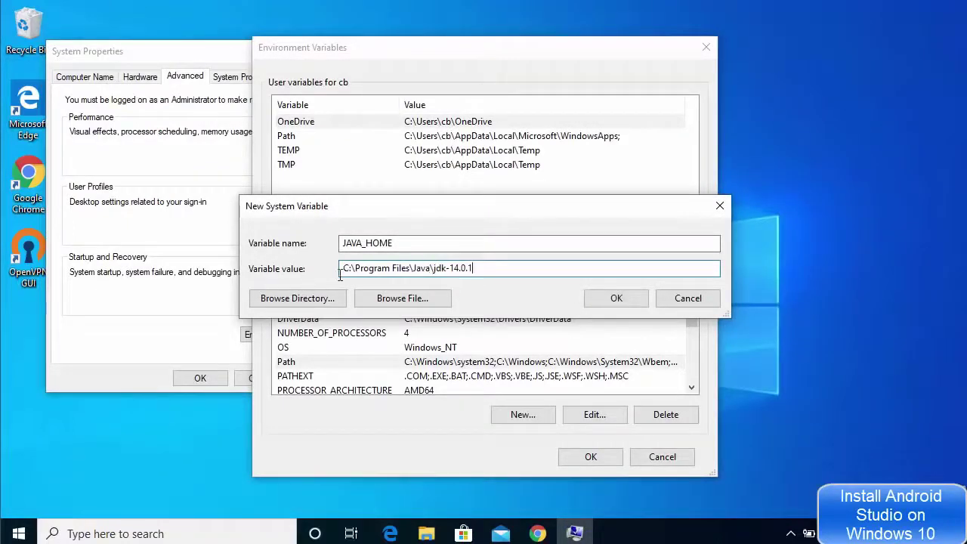
click(616, 298)
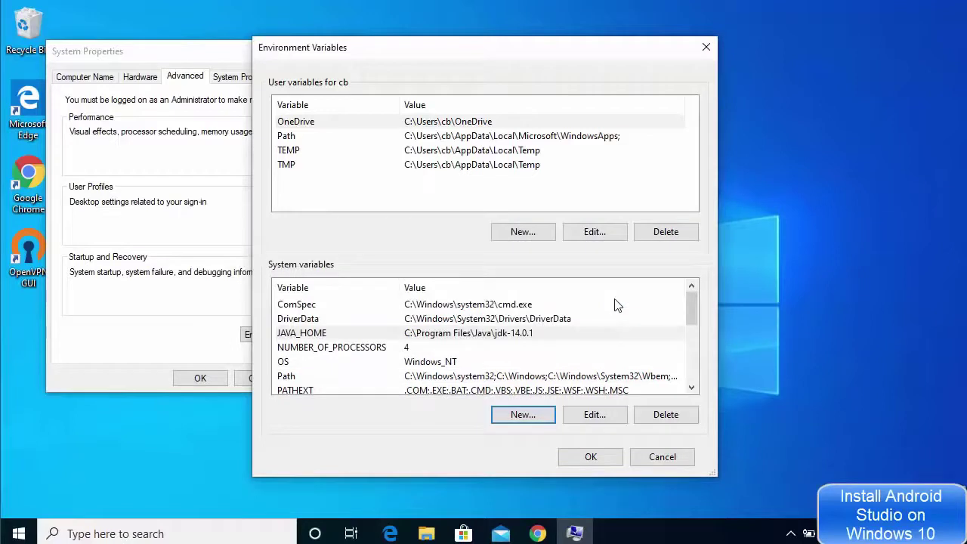
click(589, 459)
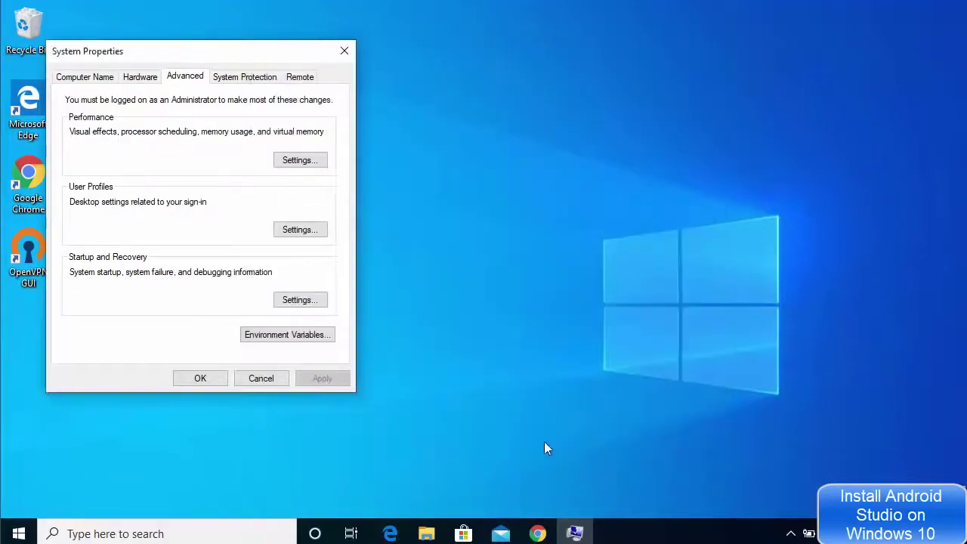
click(200, 379)
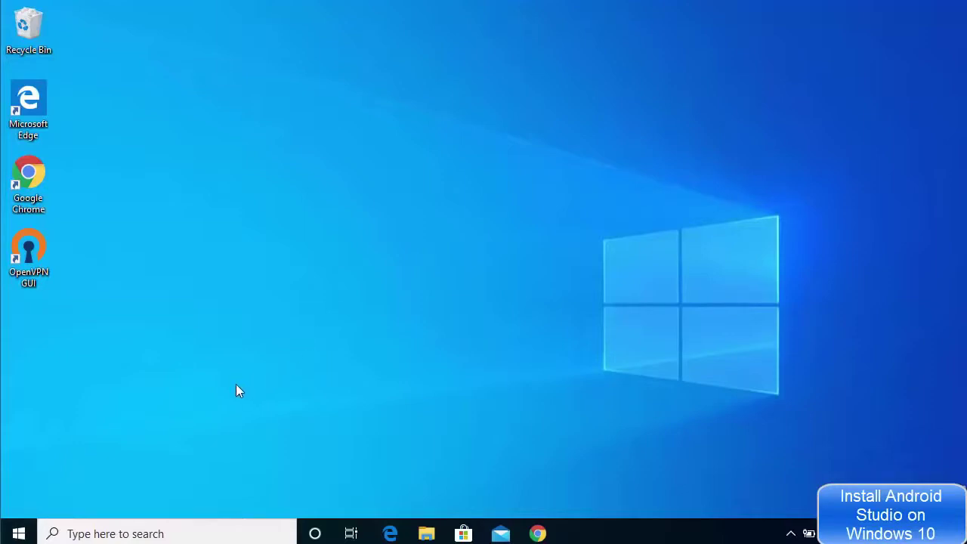
Open Command Prompt and check the Java installation by running java -version and javac -version
click(131, 534)
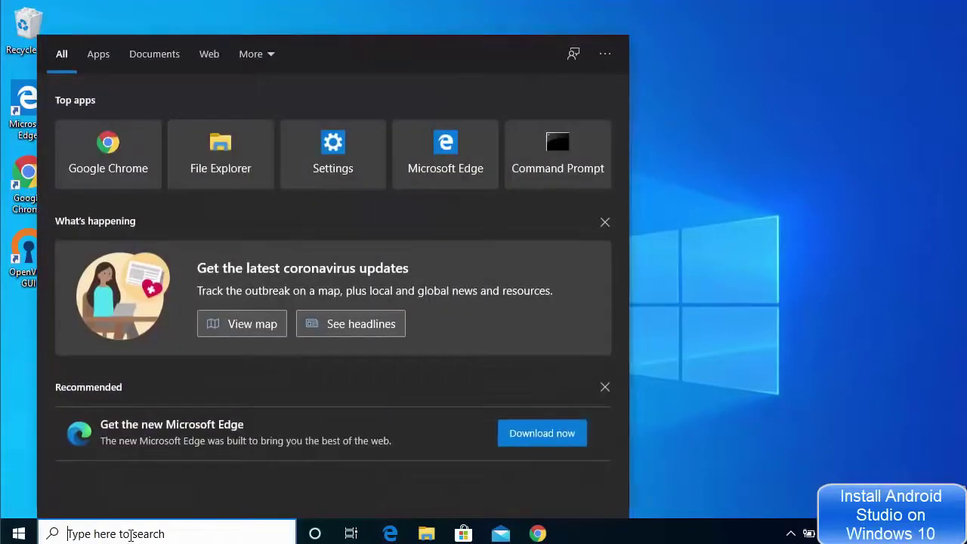
text(cmd)
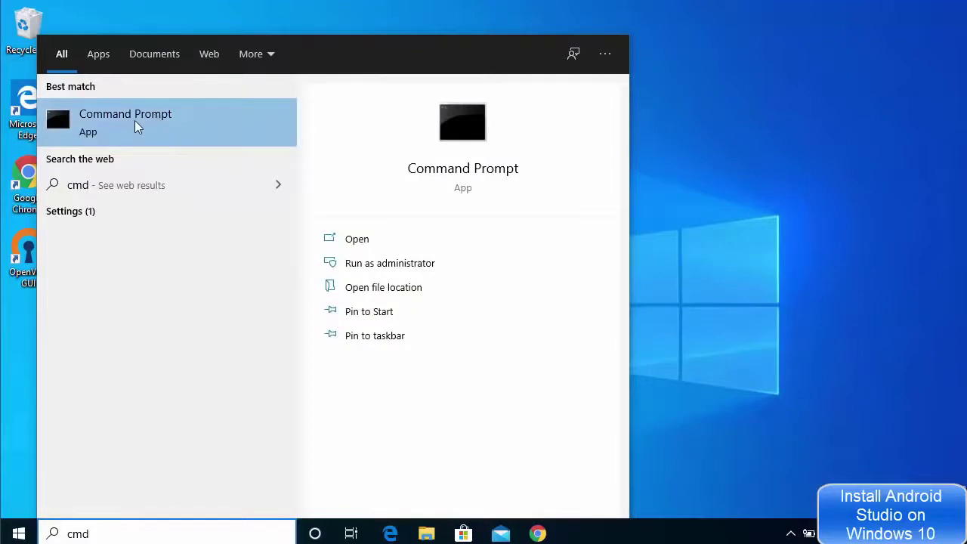
click(135, 120)
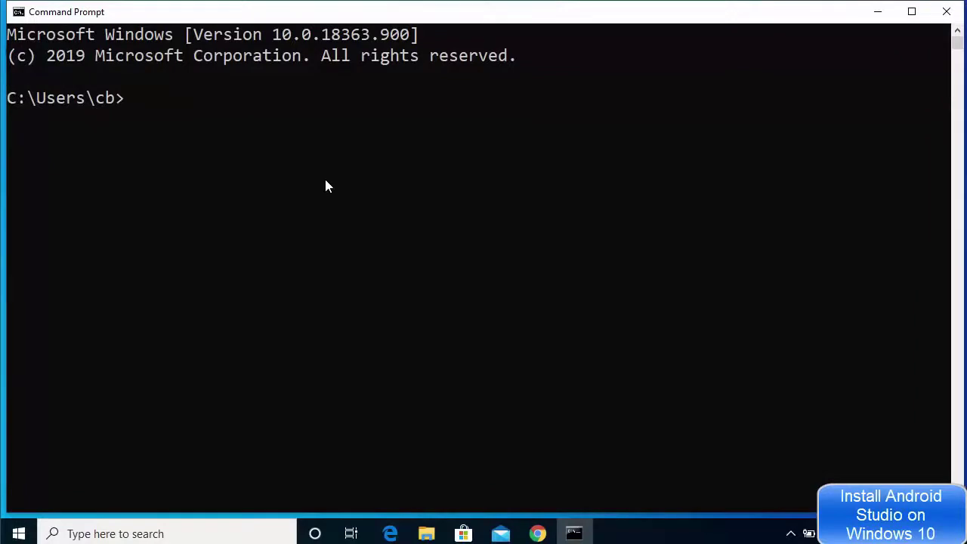
text(java -version)
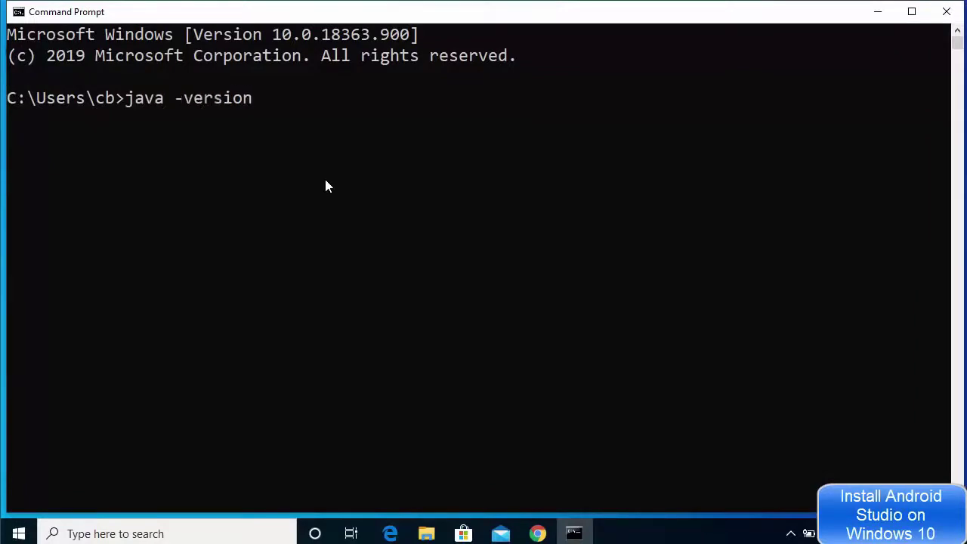
key(Return)
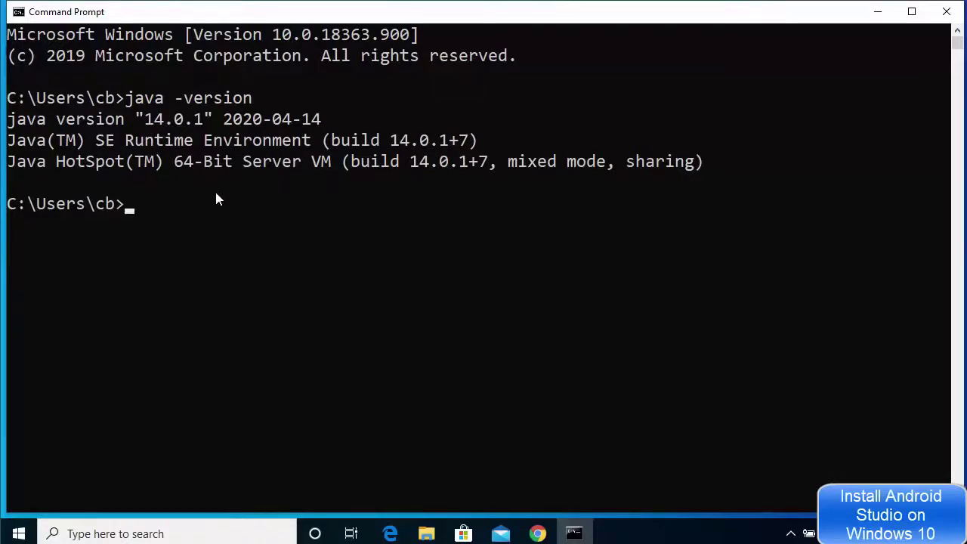
text(javac -version)
key(Return)
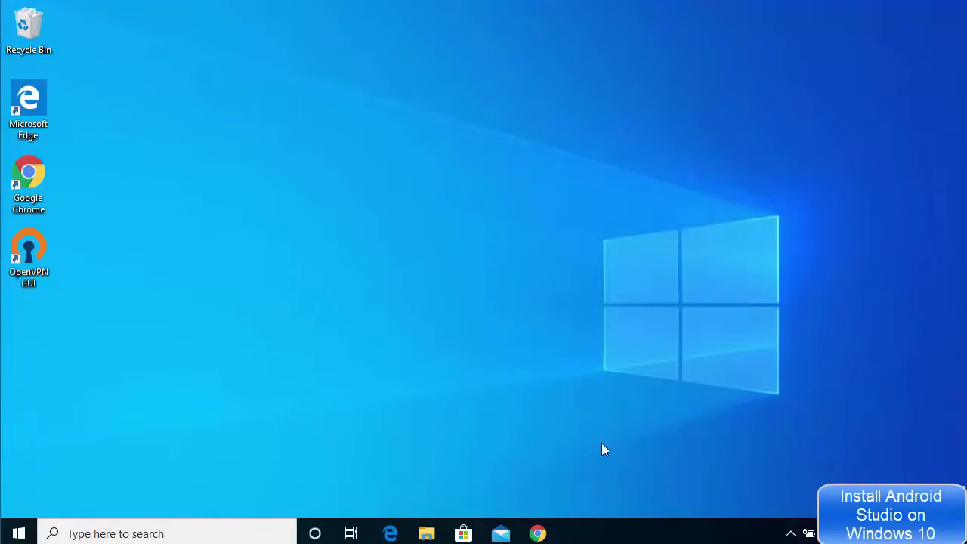
Switch to Chrome and open the developer.android.com result "Download Android Studio and SDK tools" from the android studio search
click(539, 533)
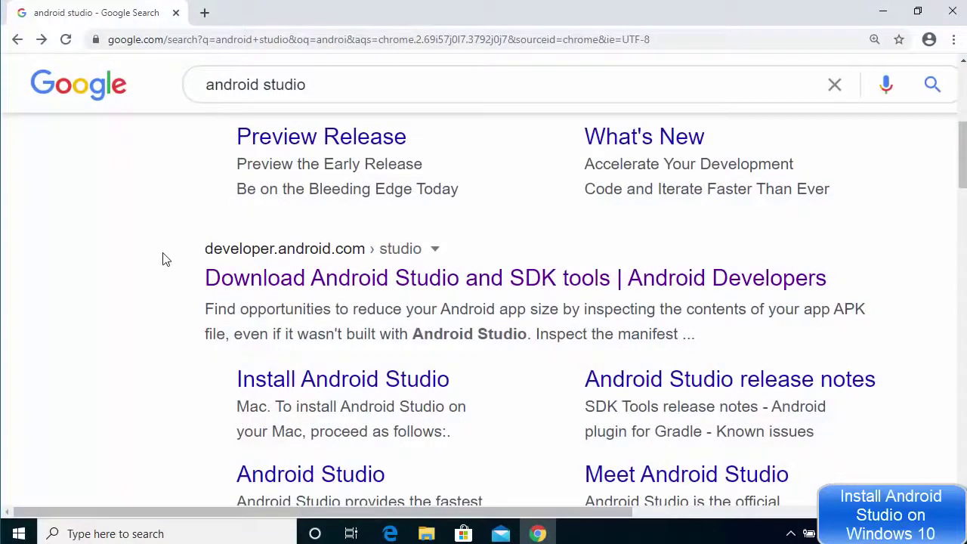
scroll(199, 173, up, 1)
scroll(197, 194, up, 3)
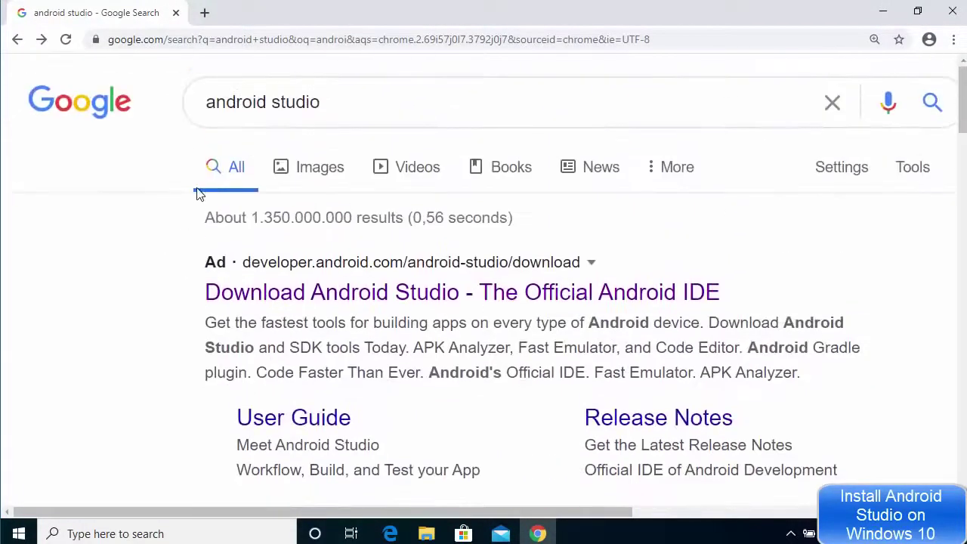
scroll(194, 201, down, 3)
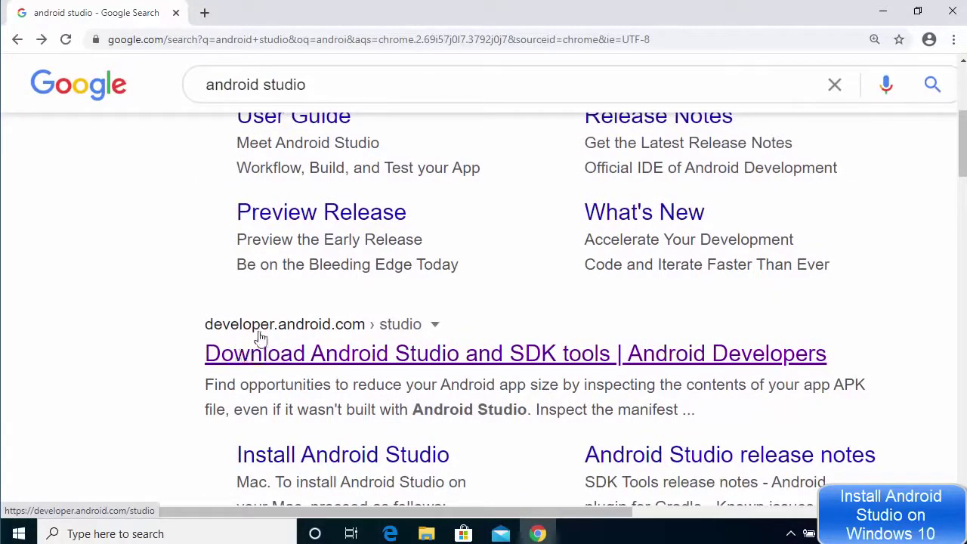
click(365, 355)
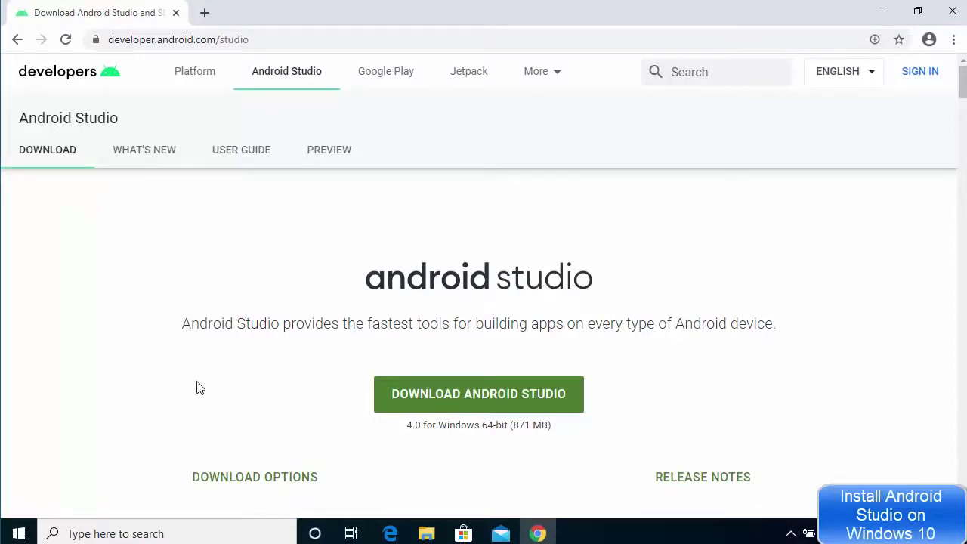
Review the page's package list and system requirements, then download Android Studio 4.0 for Windows 64-bit, agreeing to the terms and conditions
scroll(168, 381, down, 20)
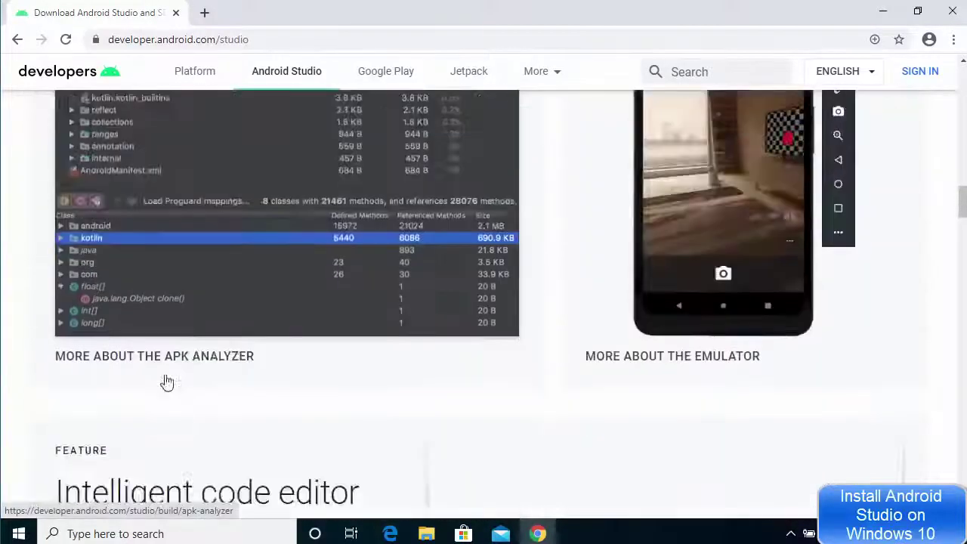
scroll(168, 381, down, 20)
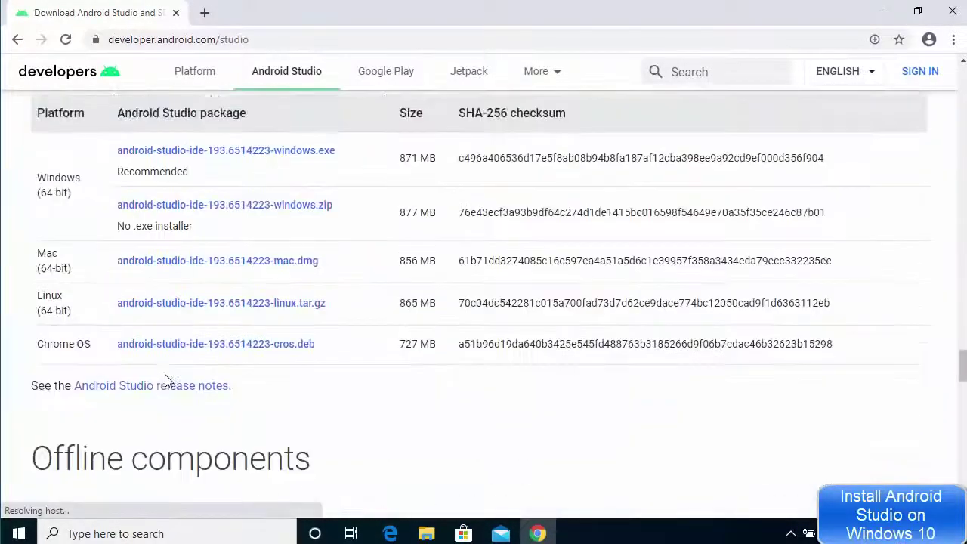
scroll(168, 381, down, 4)
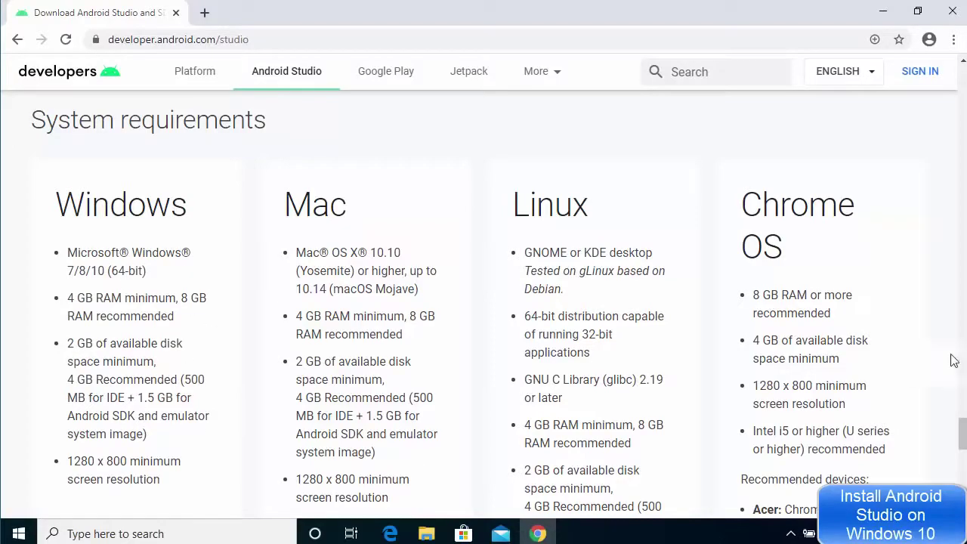
drag(963, 435, 956, 94)
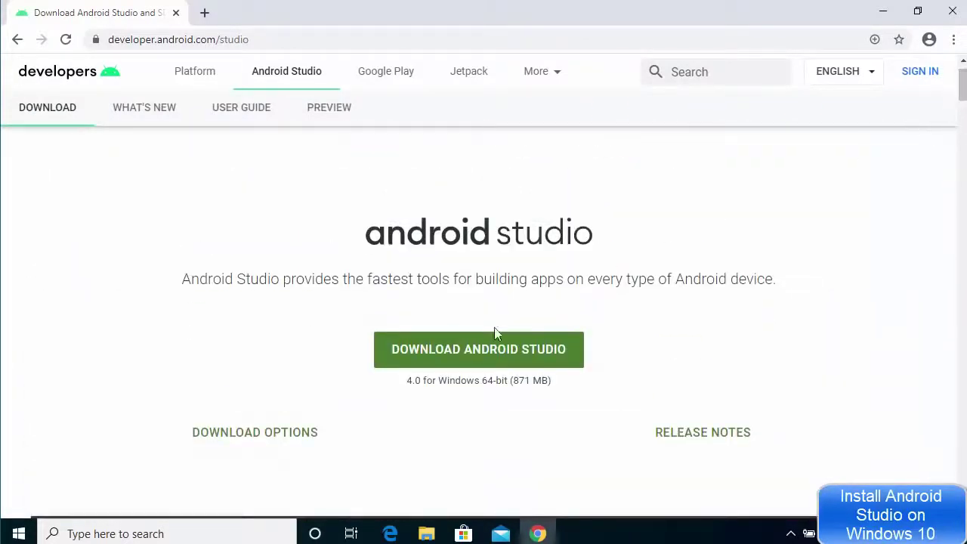
click(459, 363)
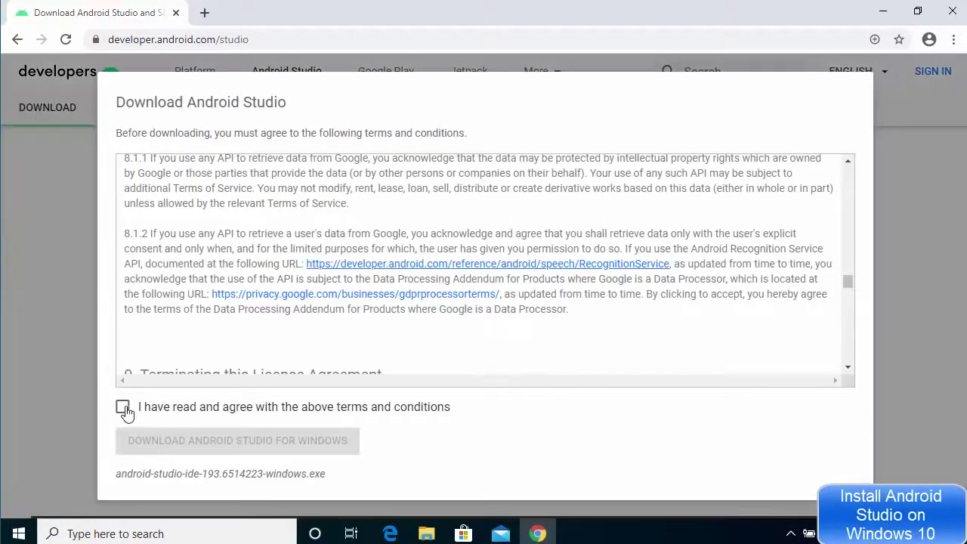
click(123, 408)
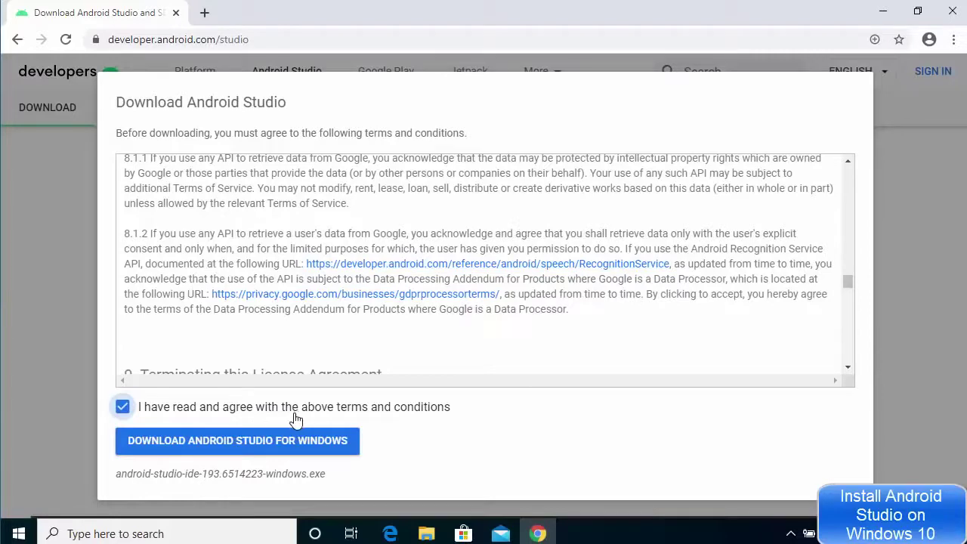
click(236, 445)
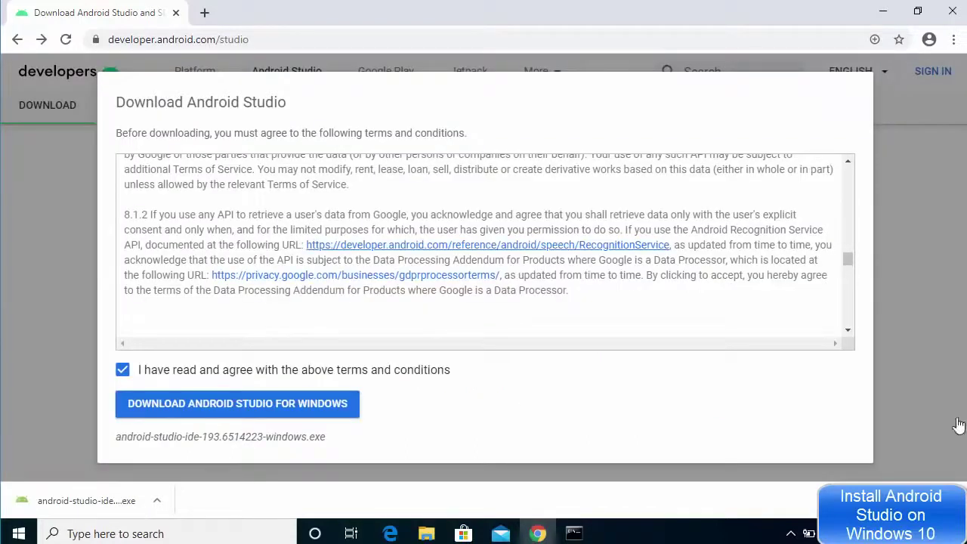
Run the downloaded android-studio-ide-193.6514223-windows.exe installer, minimize the browser and allow the installer to make changes to the device
click(117, 502)
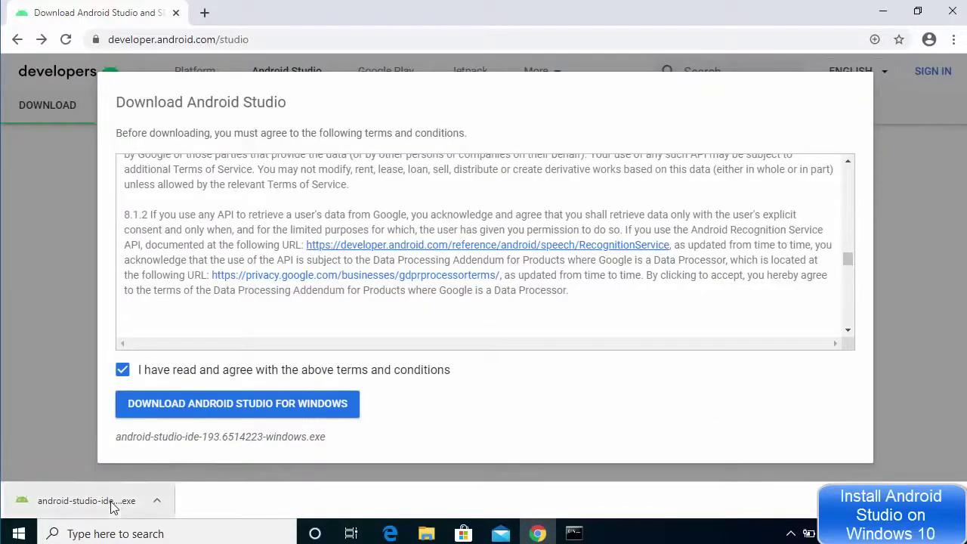
click(878, 16)
click(876, 13)
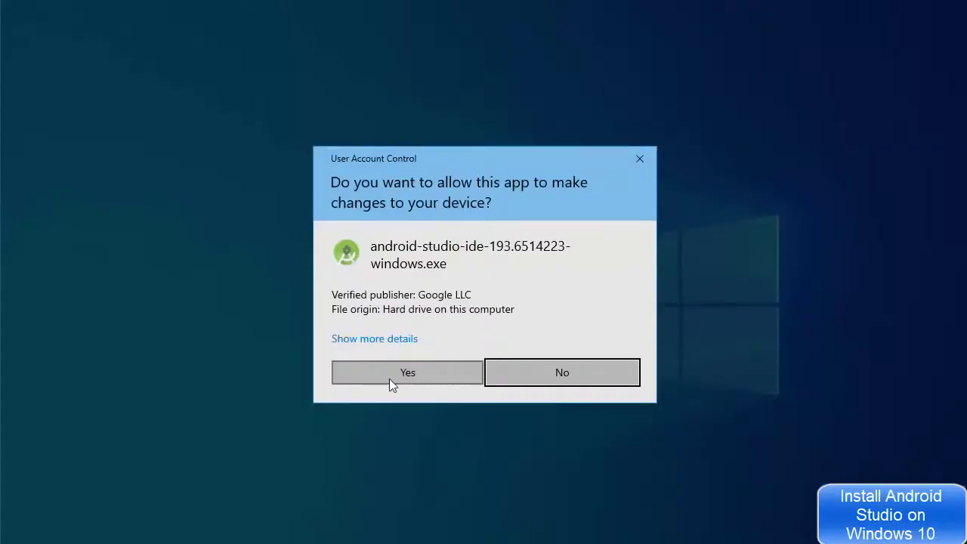
click(387, 379)
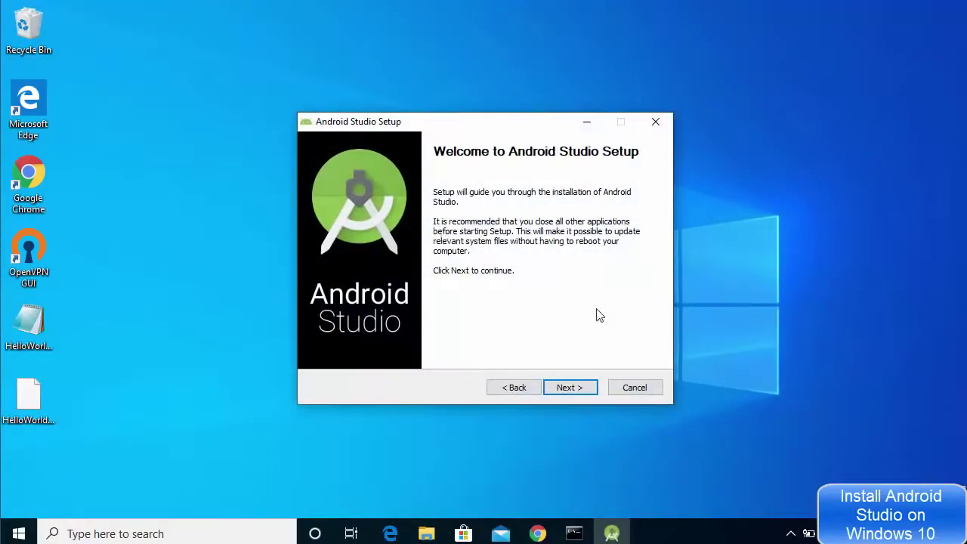
Install Android Studio with Android Virtual Device in C:\Program Files\Android\Android Studio, using the Start Menu folder Android Studio
click(560, 390)
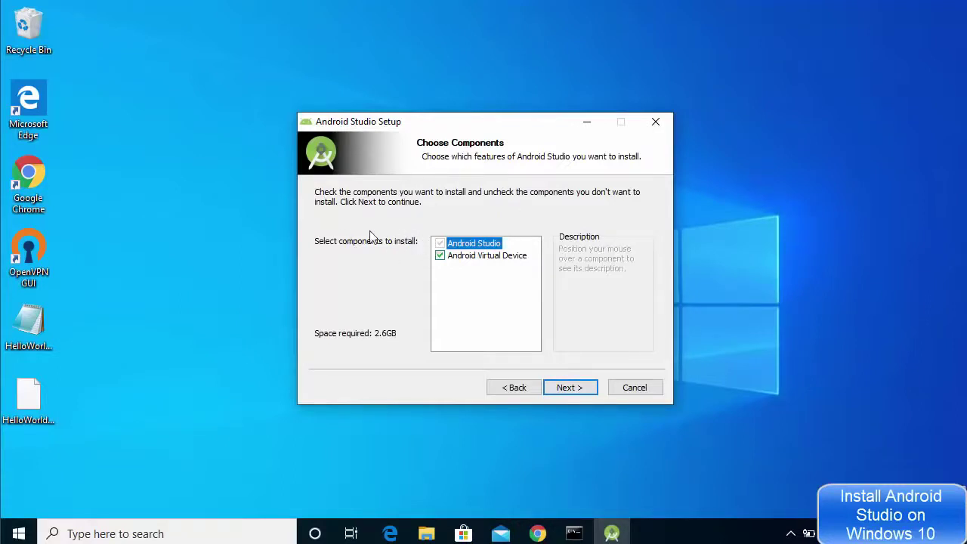
click(564, 392)
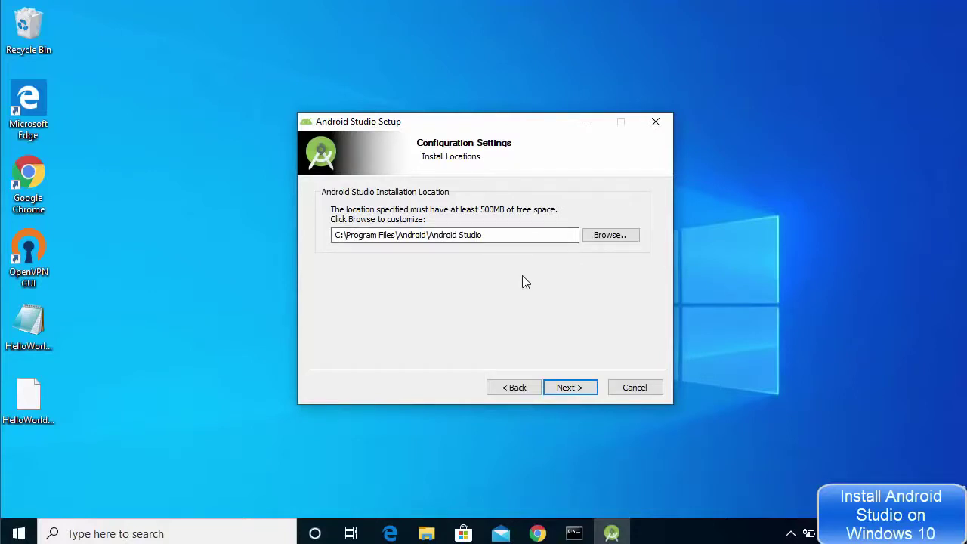
click(561, 388)
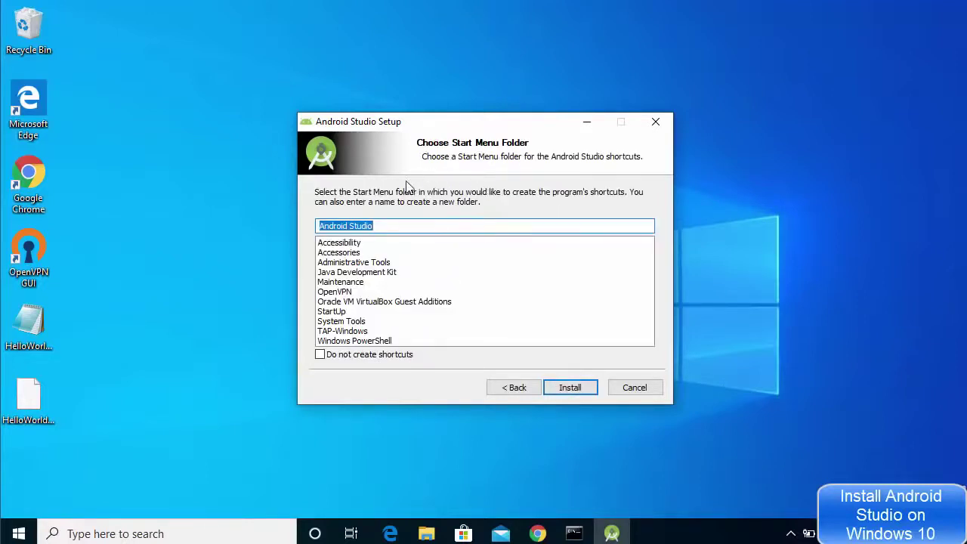
click(563, 388)
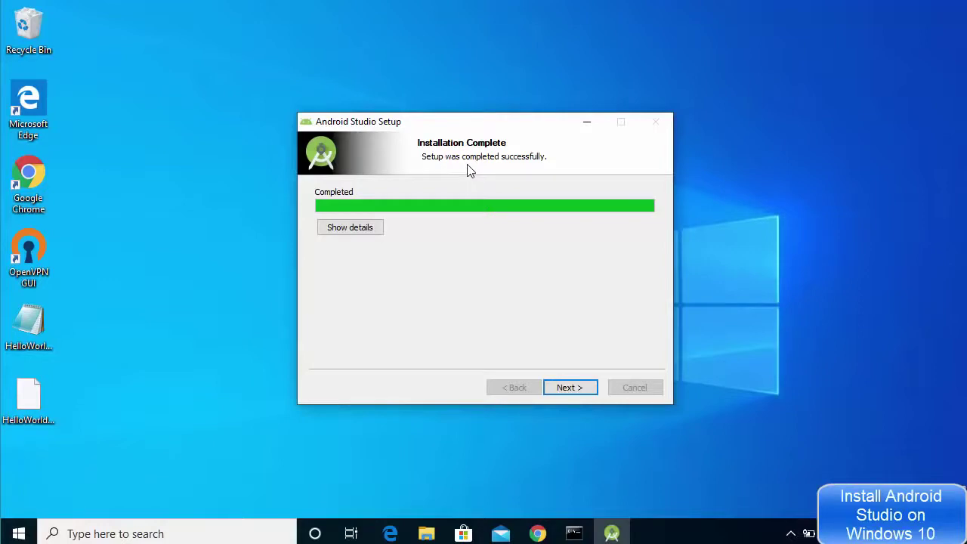
click(555, 390)
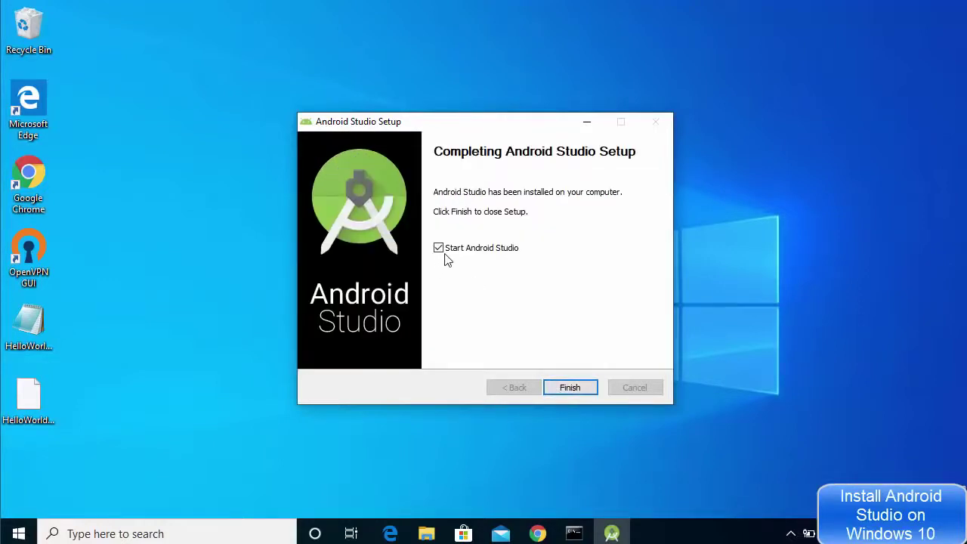
Finish the setup with Android Studio starting, import no settings, and decline sending usage statistics to Google
click(570, 389)
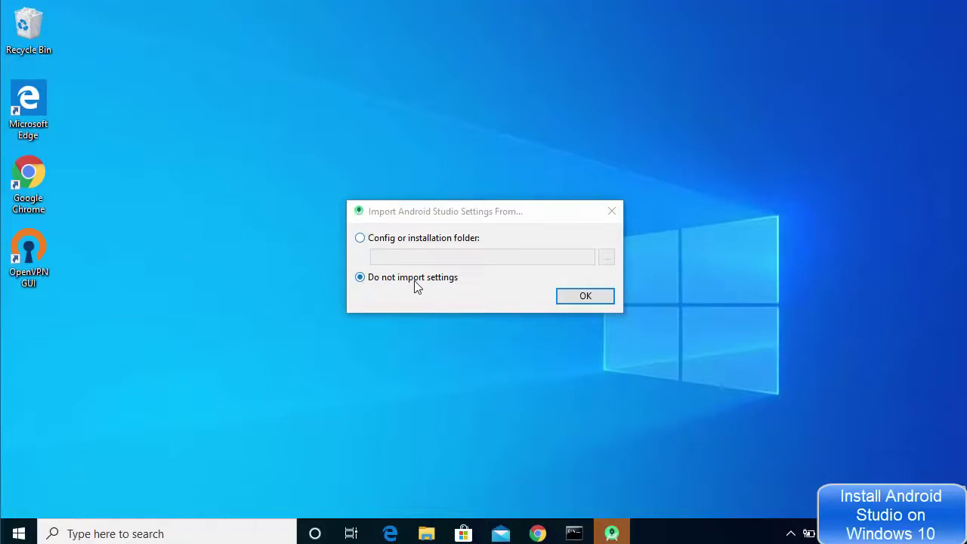
click(590, 300)
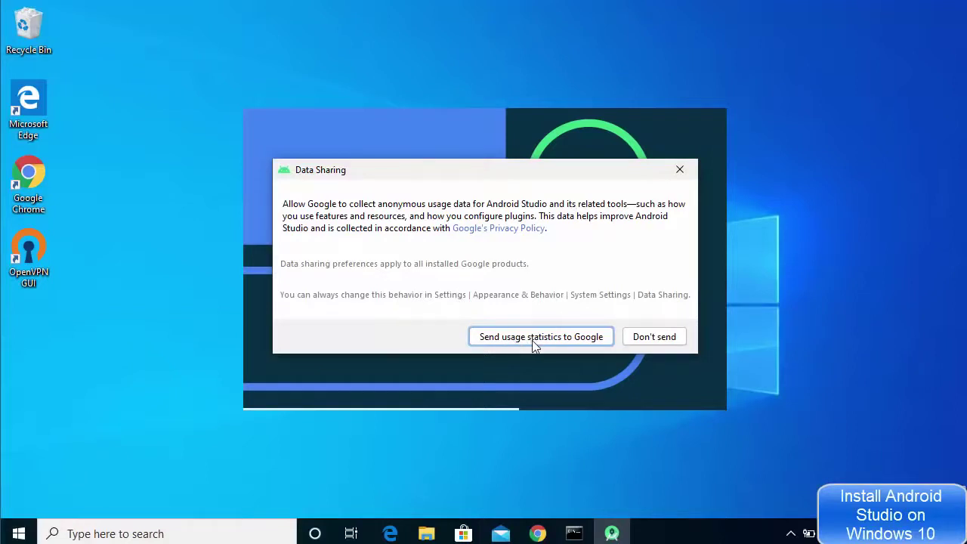
click(646, 342)
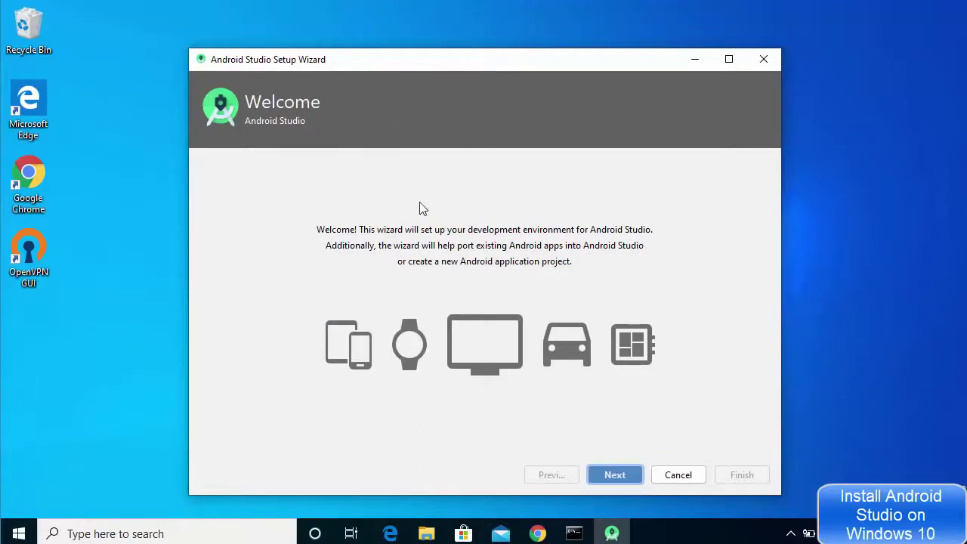
Choose the Standard install type and the Light UI theme in the setup wizard, after previewing Darcula
click(609, 474)
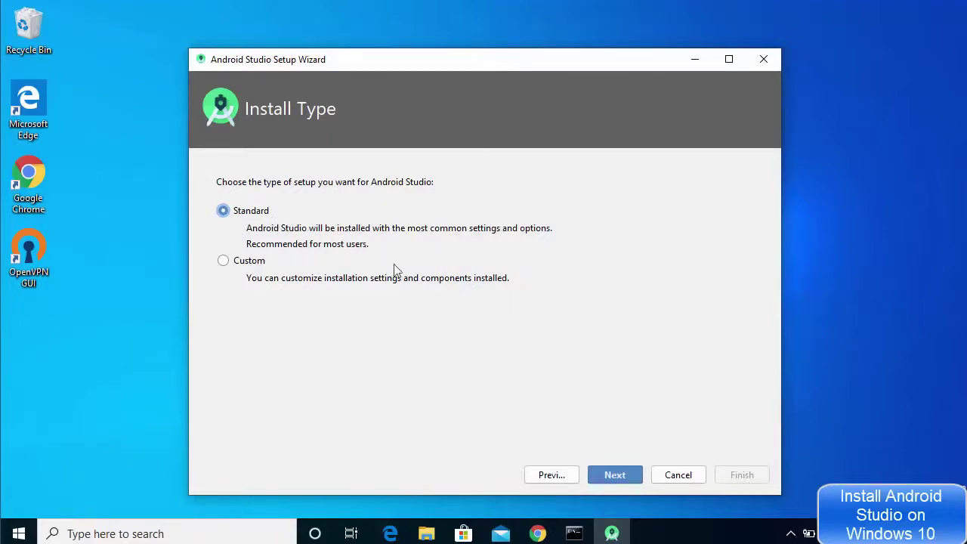
click(616, 475)
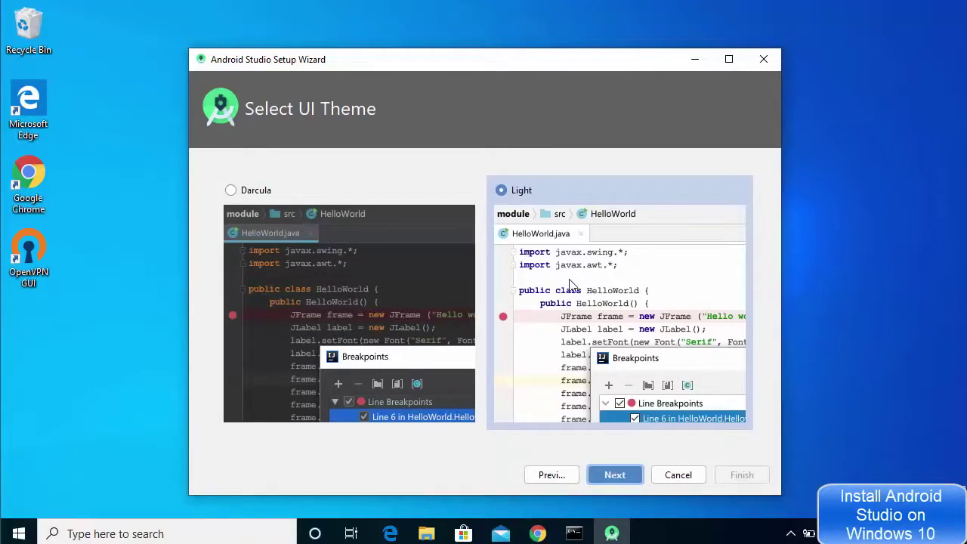
click(231, 191)
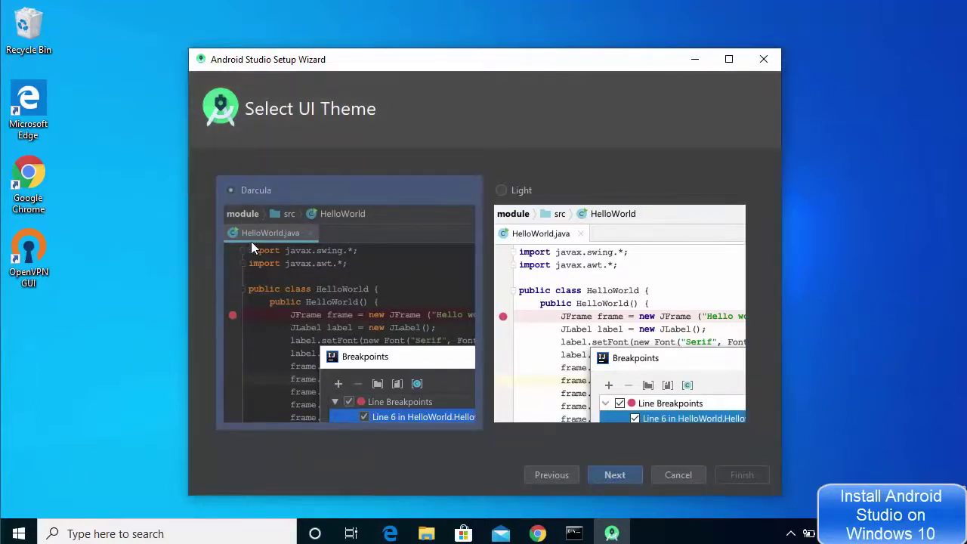
click(503, 195)
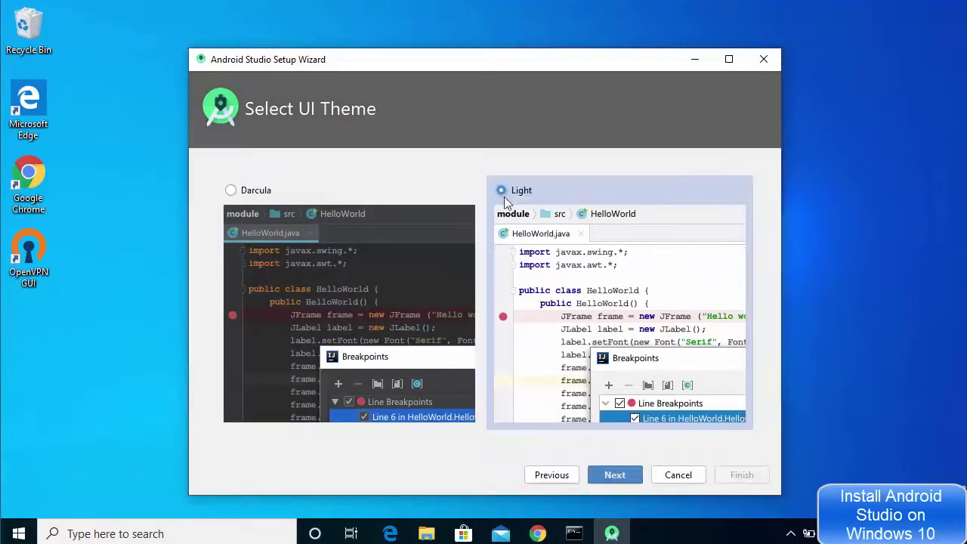
click(623, 476)
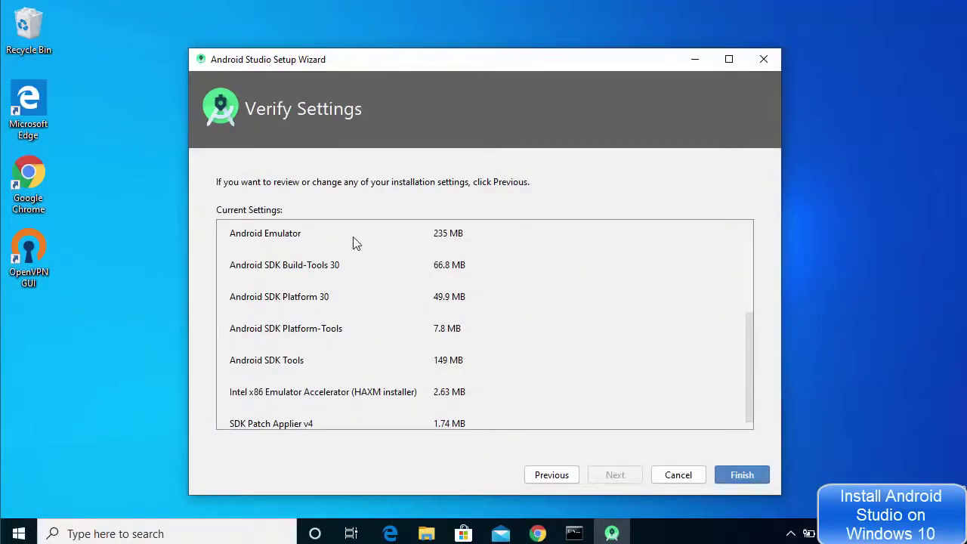
Review the SDK settings and component list, then download the components with details shown and finish the wizard
scroll(353, 237, up, 5)
scroll(352, 236, down, 5)
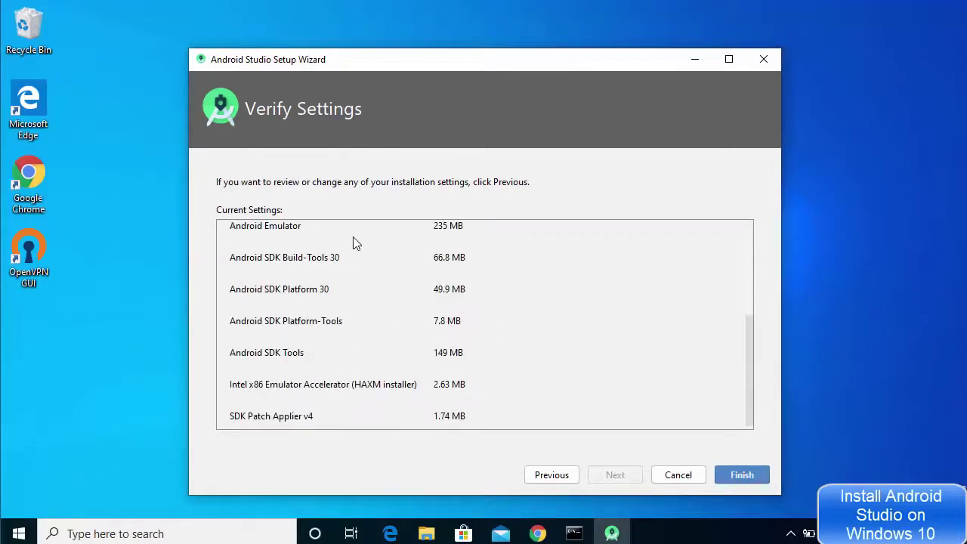
scroll(354, 245, up, 5)
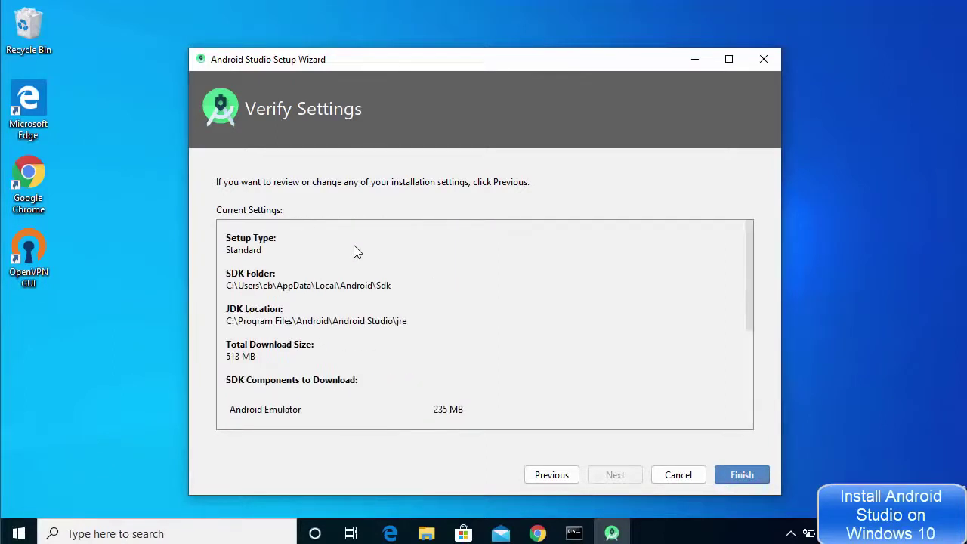
scroll(354, 245, down, 5)
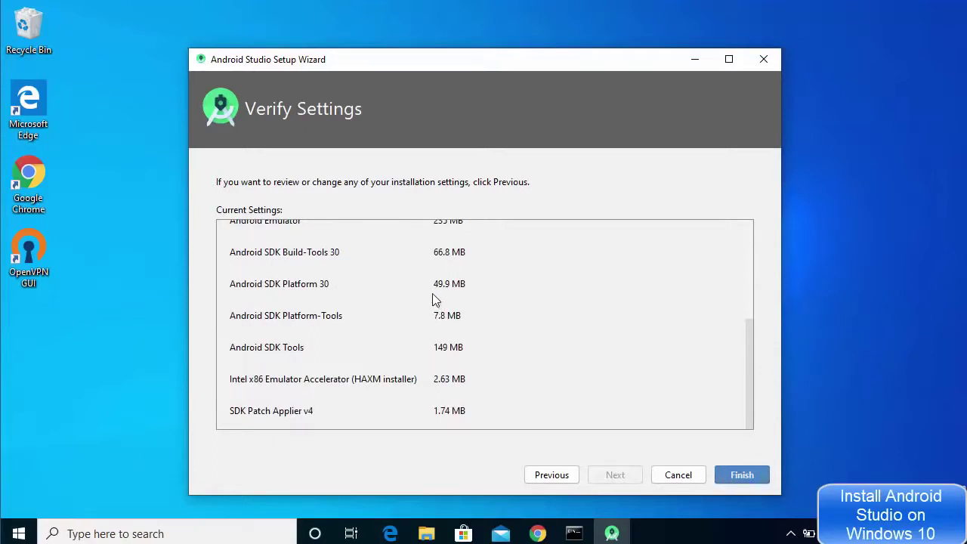
click(733, 475)
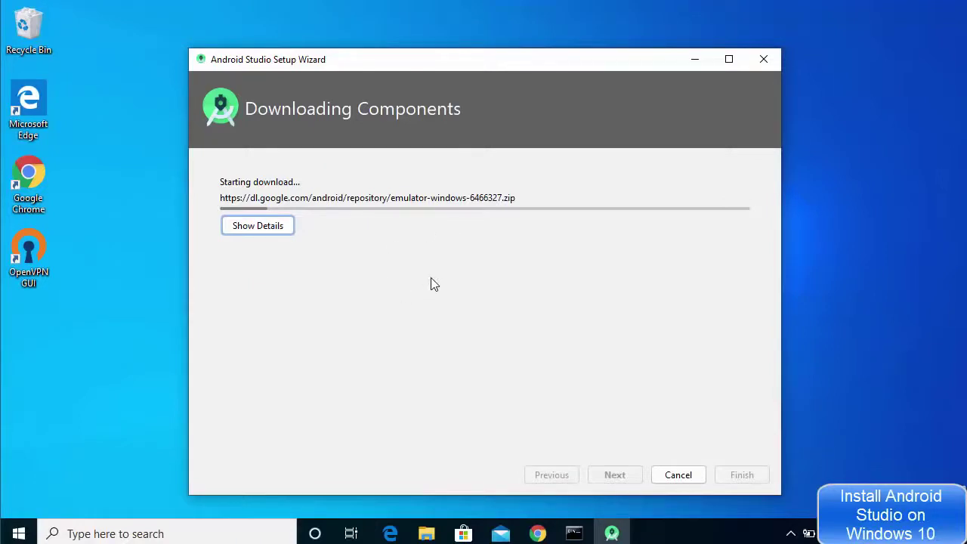
click(258, 226)
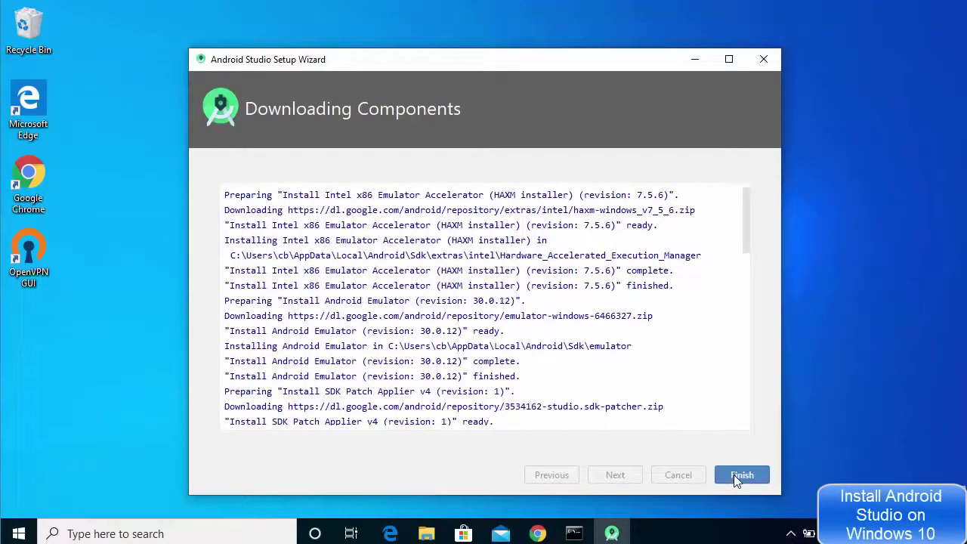
click(738, 476)
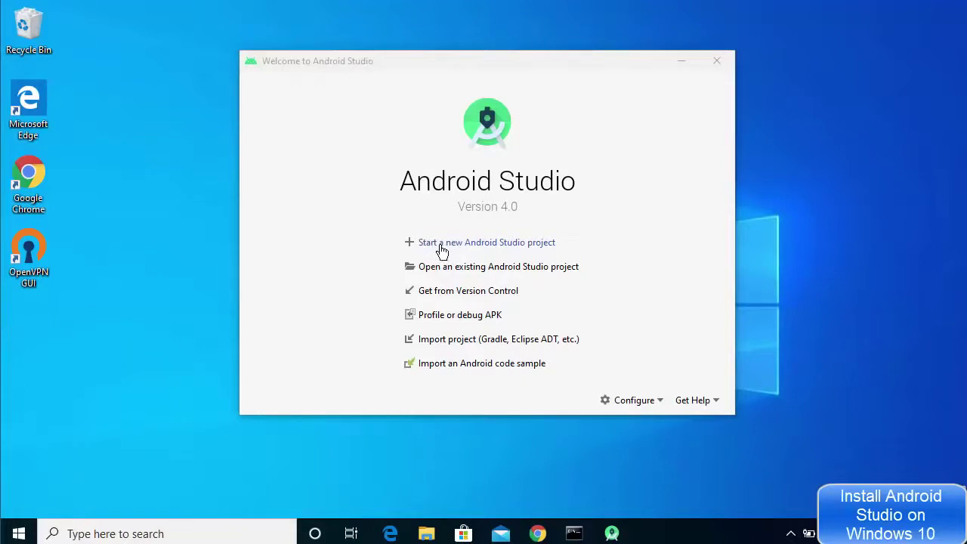
Start a new project, look through the TV, Automotive and Android Things templates, and choose Empty Activity for Phone and Tablet
click(470, 248)
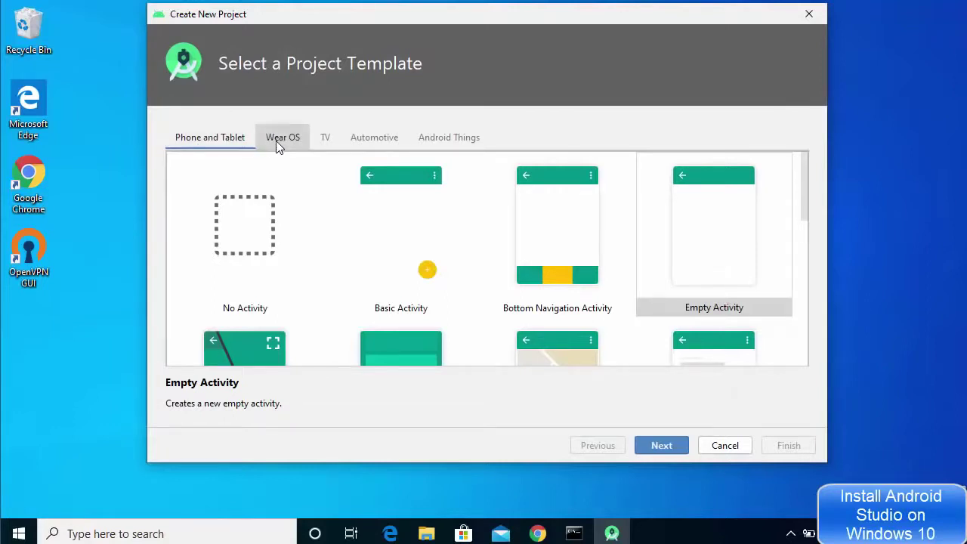
click(322, 138)
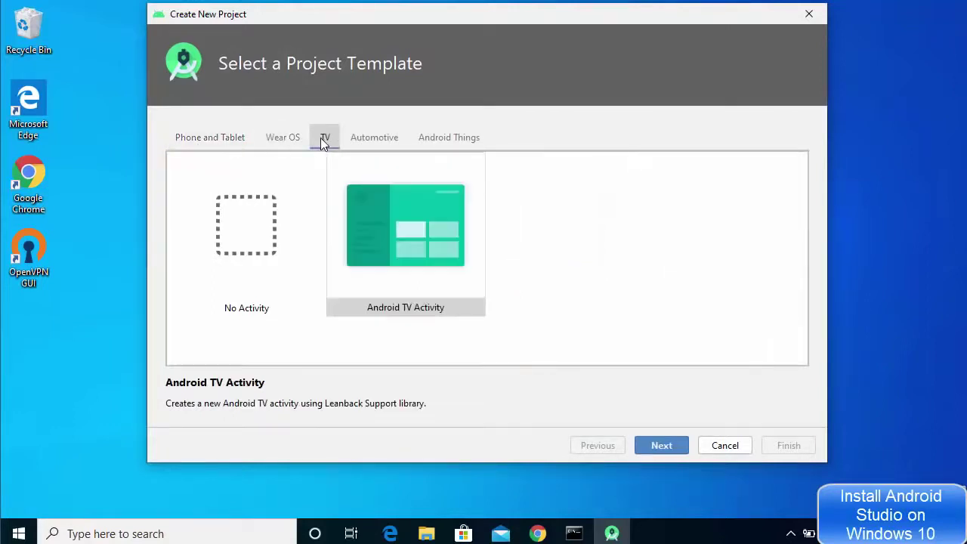
click(379, 138)
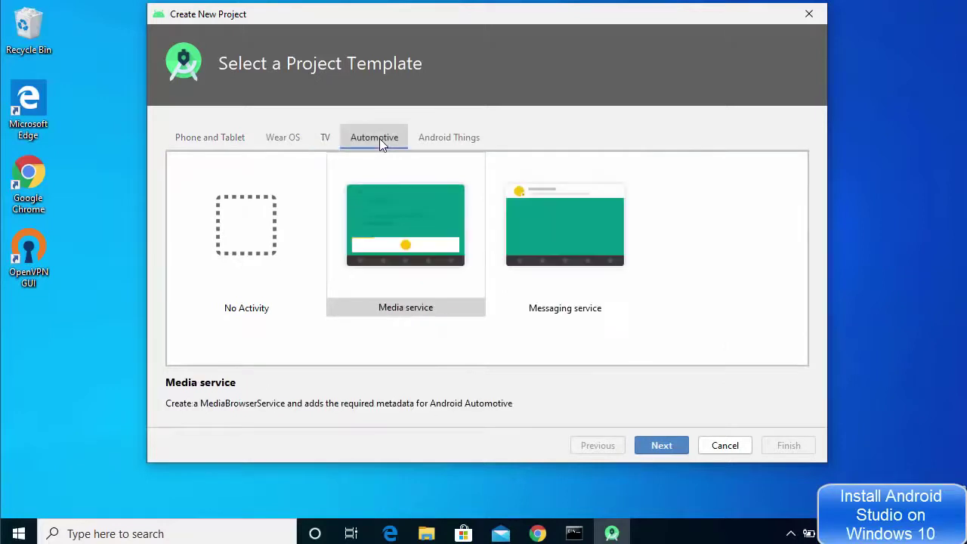
click(437, 140)
click(218, 133)
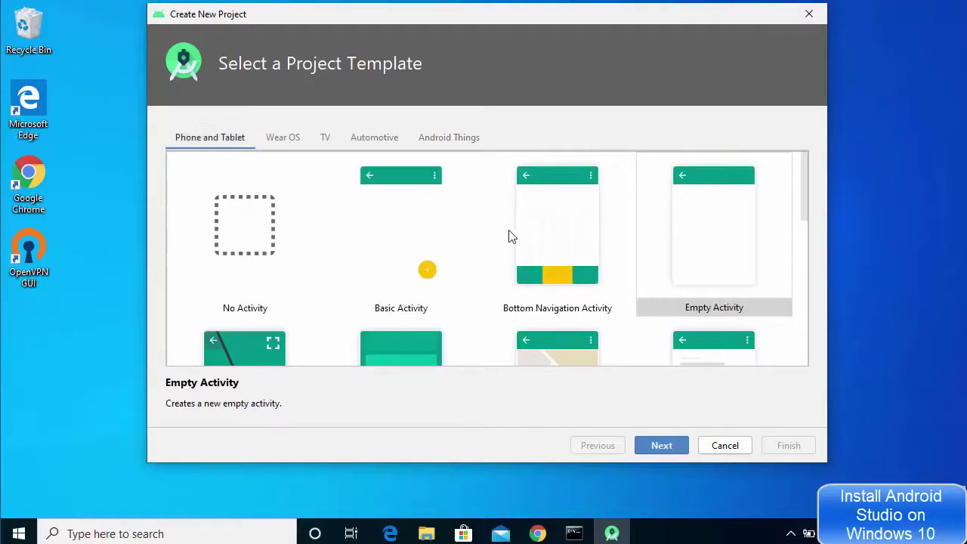
click(652, 242)
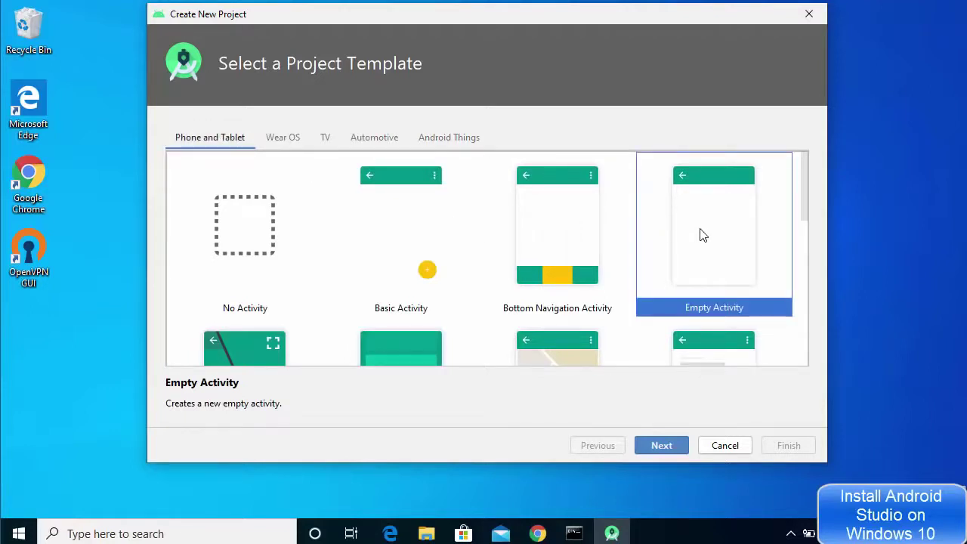
click(646, 444)
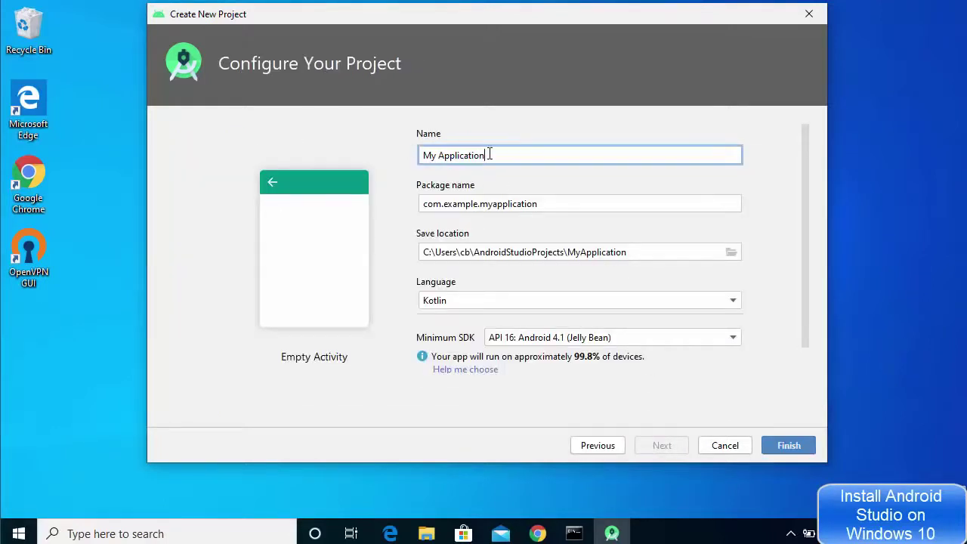
Name the project HelloWorld and set its language to Java
key(ctrl+a)
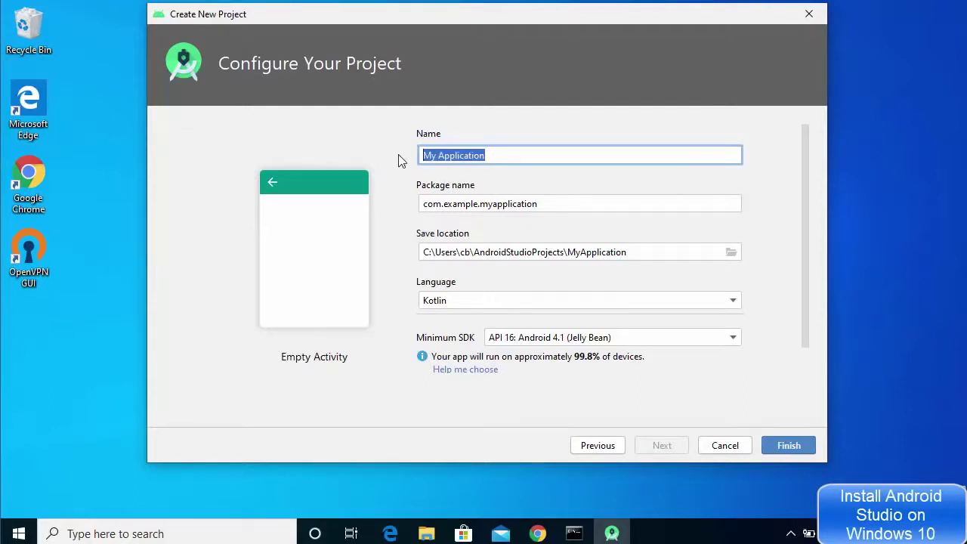
text(Hel)
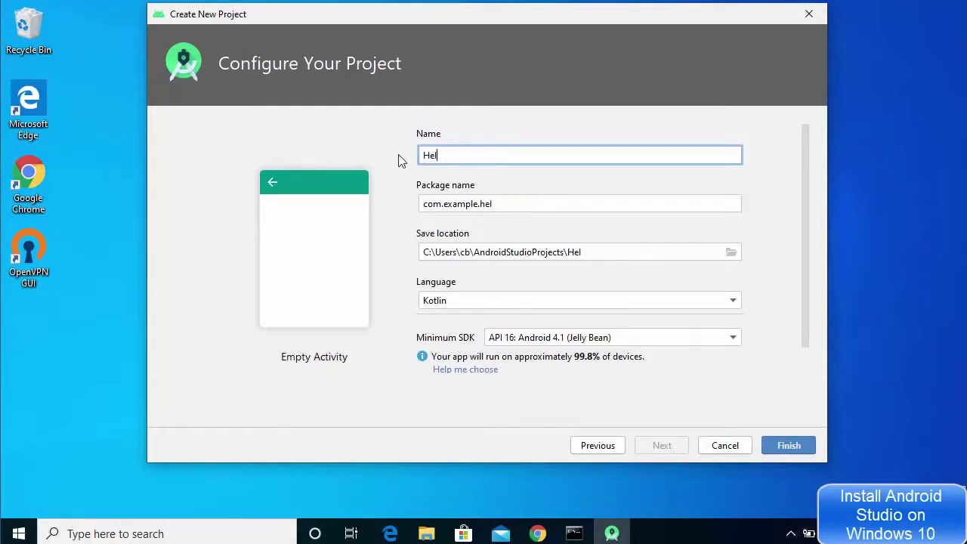
text(loWorld)
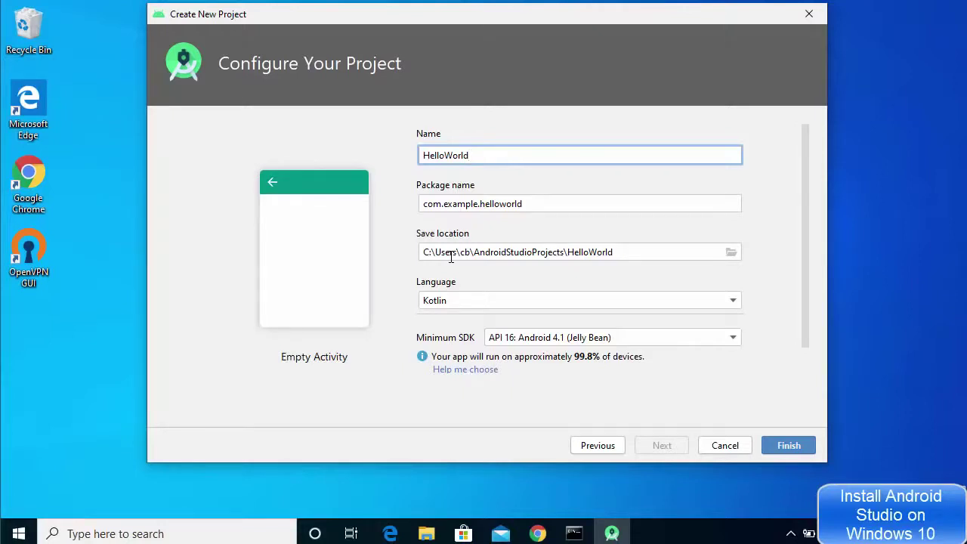
click(443, 300)
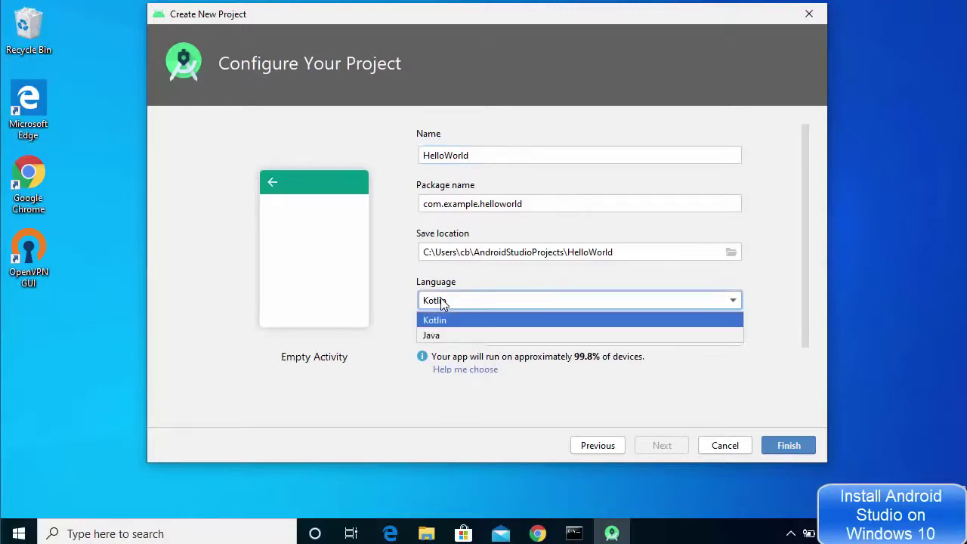
click(442, 337)
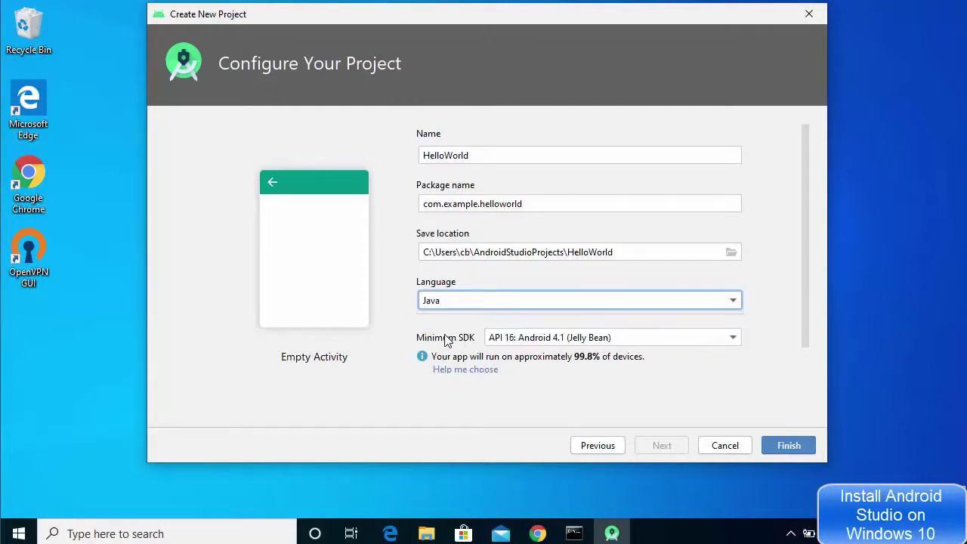
Try API 21: Android 5.0 (Lollipop) as the project's minimum SDK
click(505, 344)
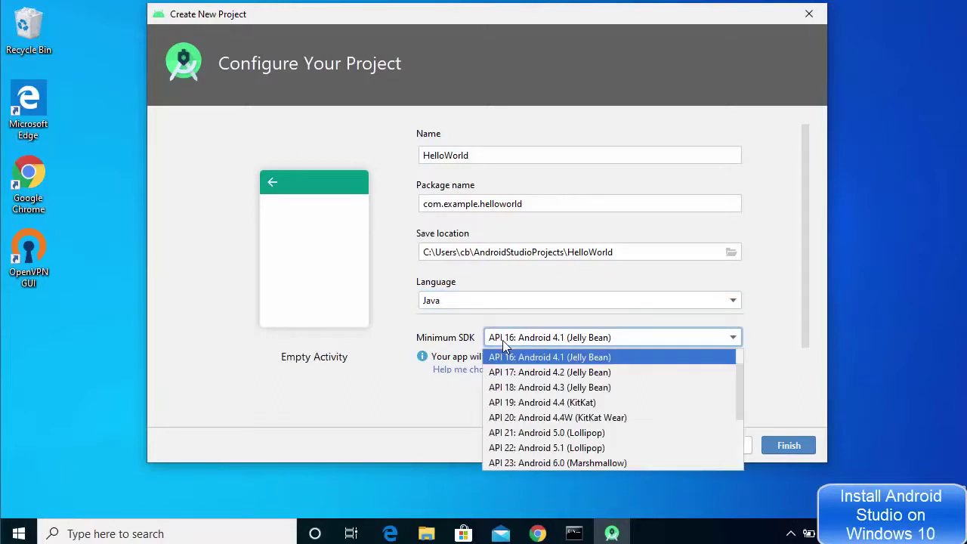
scroll(513, 370, up, 1)
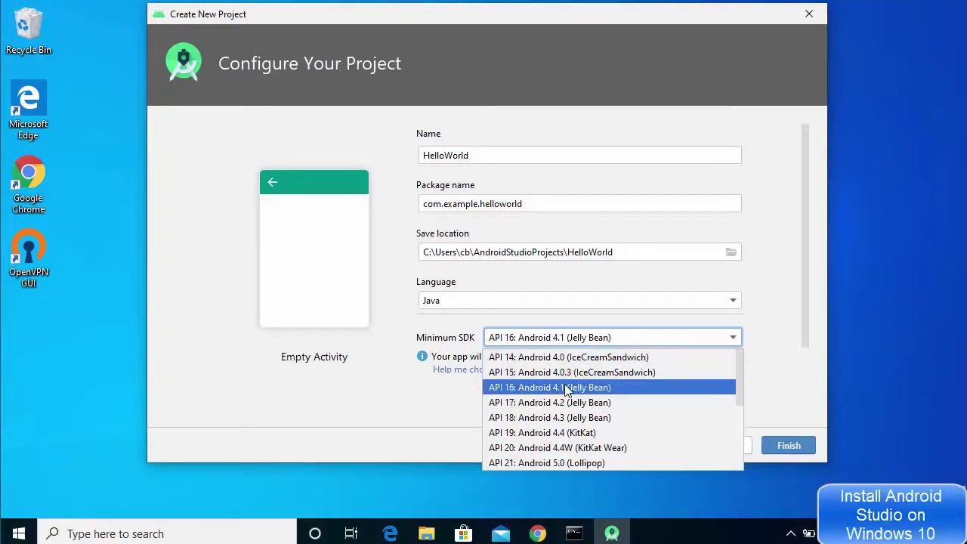
click(540, 464)
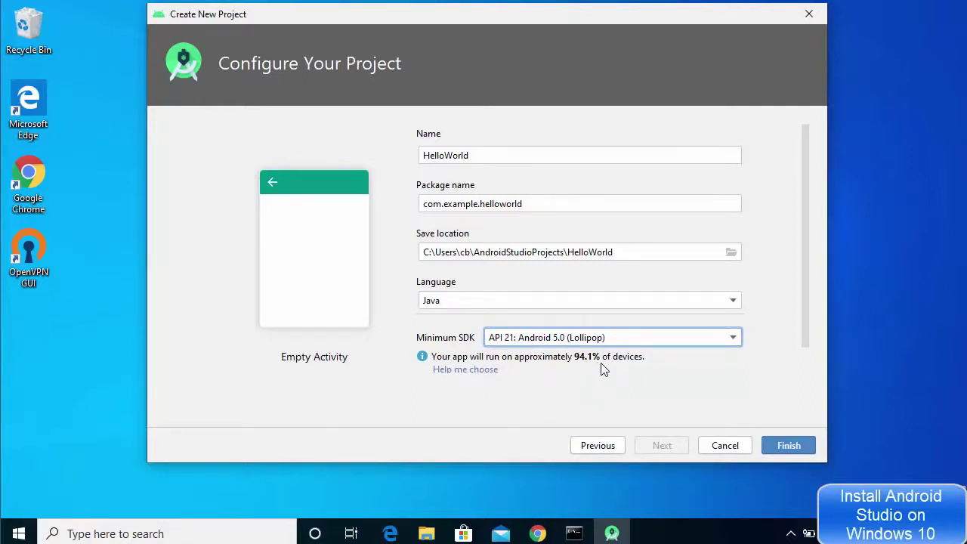
Set the minimum SDK to API 16: Android 4.1 (Jelly Bean) and create the project
click(630, 344)
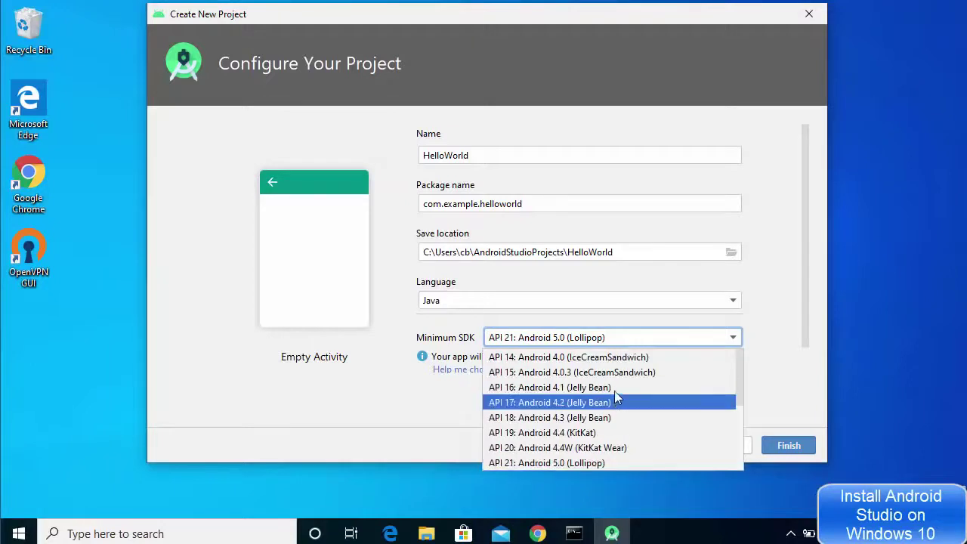
click(537, 393)
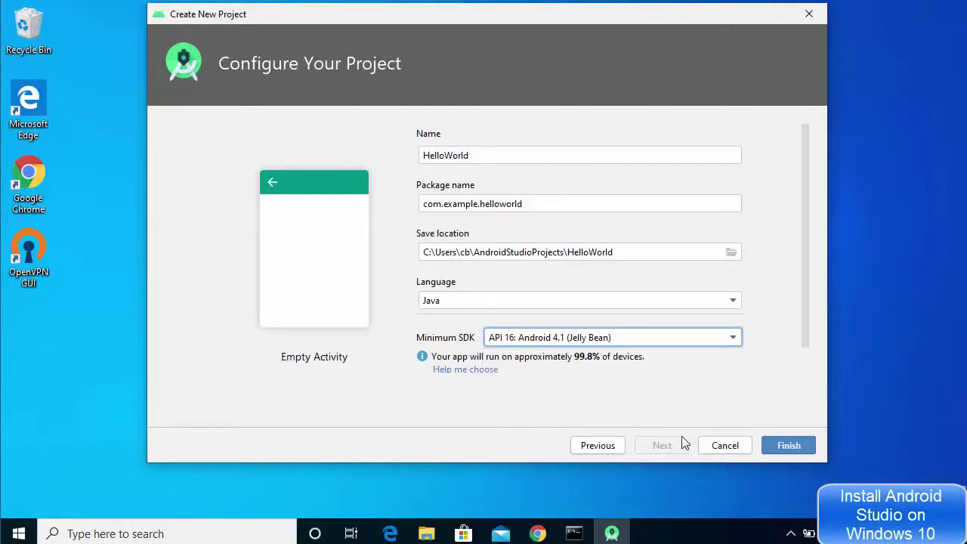
click(785, 447)
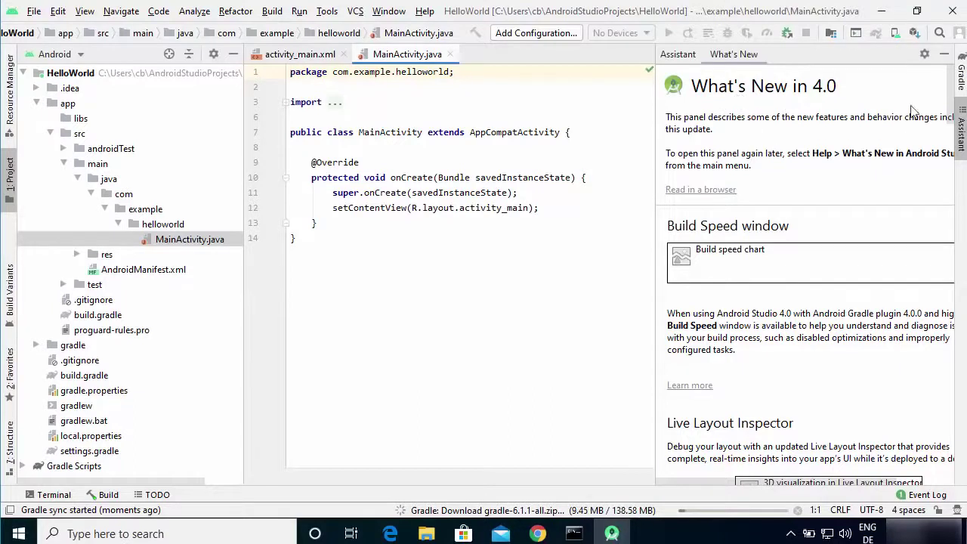
Hide the What's New assistant and bring up the activity_main.xml layout in the editor
click(944, 59)
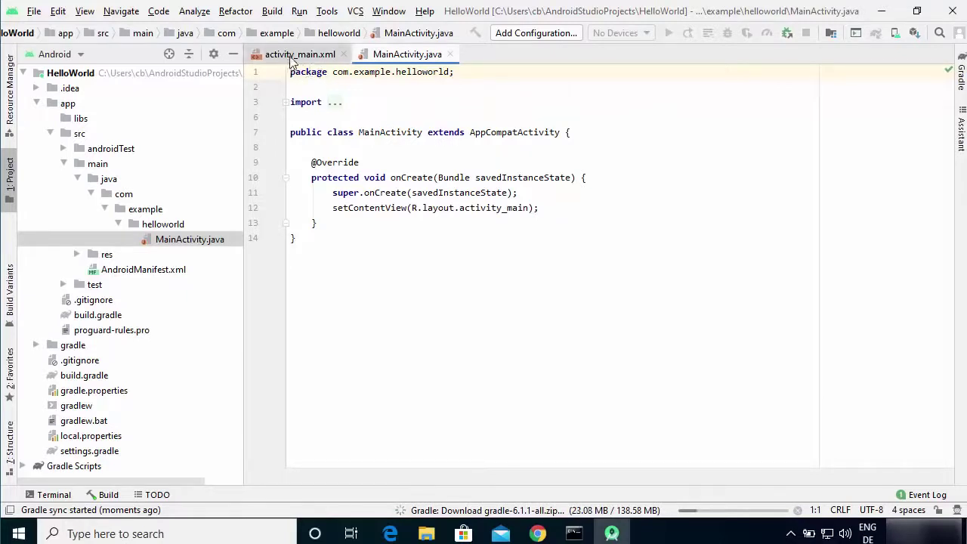
click(292, 59)
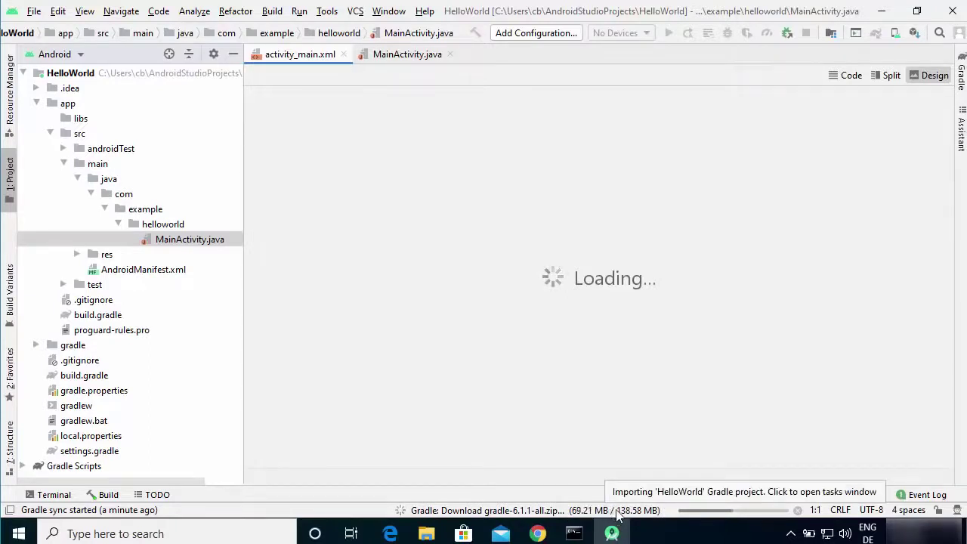
View the project's terminal and the Build output of the Gradle sync
click(51, 495)
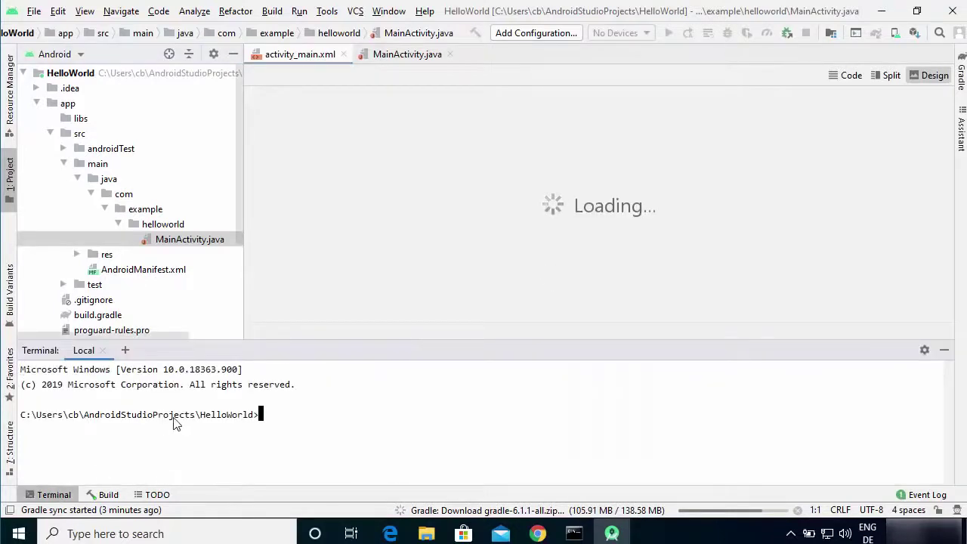
click(108, 496)
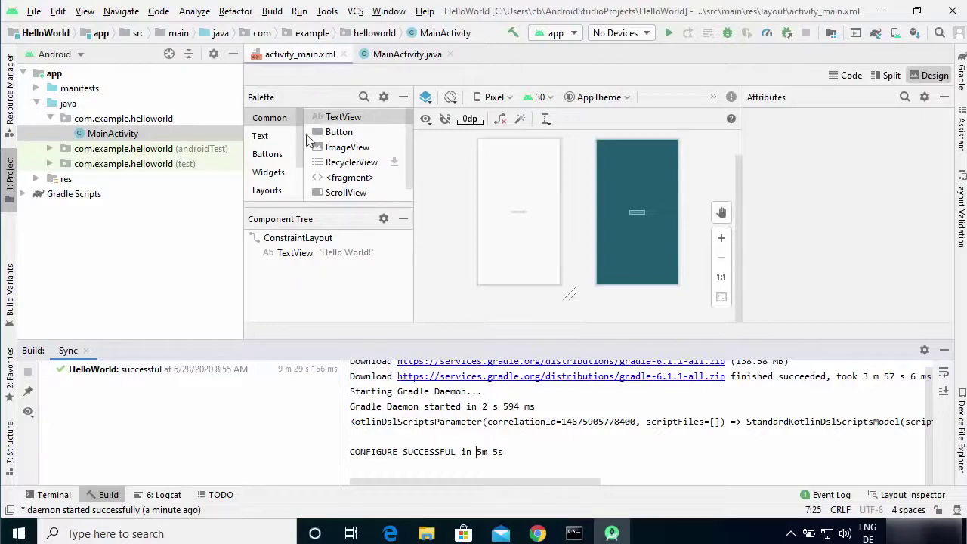
Look through activity_main.xml in its Split, Code and Design views, and enlarge the Hello World! text in the layout preview
click(885, 76)
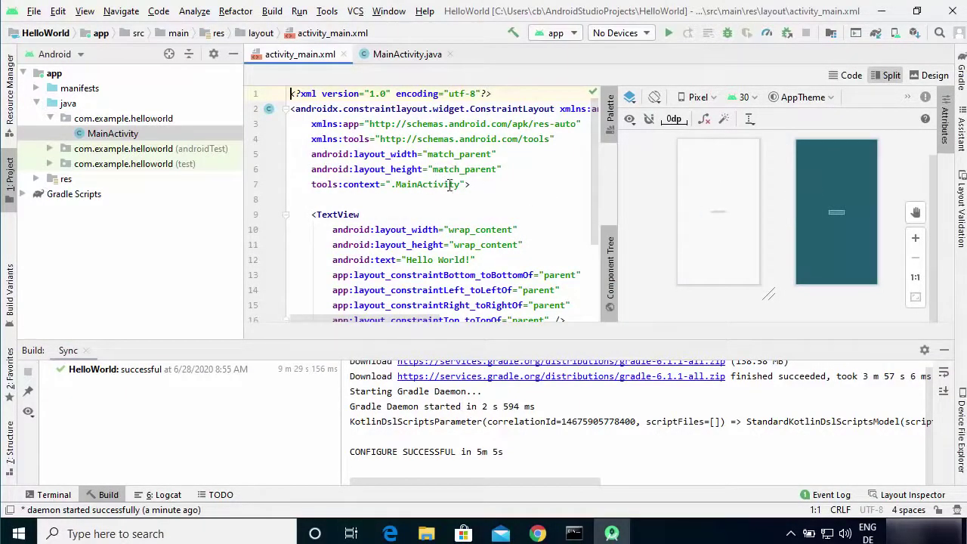
click(847, 76)
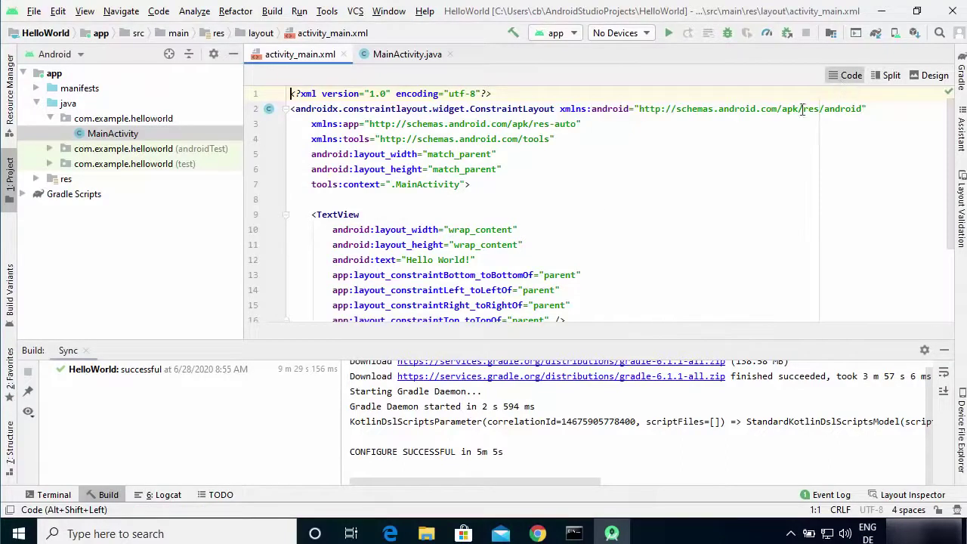
click(918, 76)
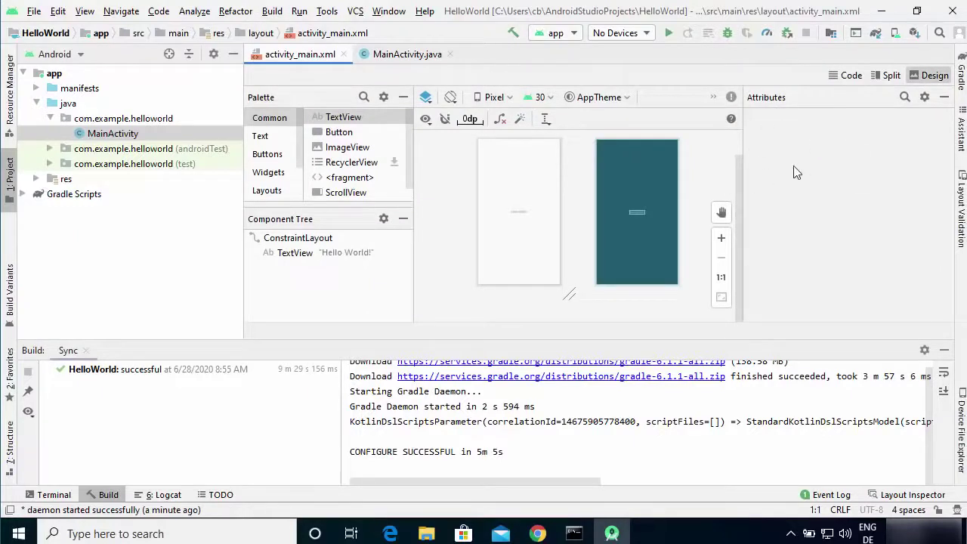
click(722, 240)
click(722, 240)
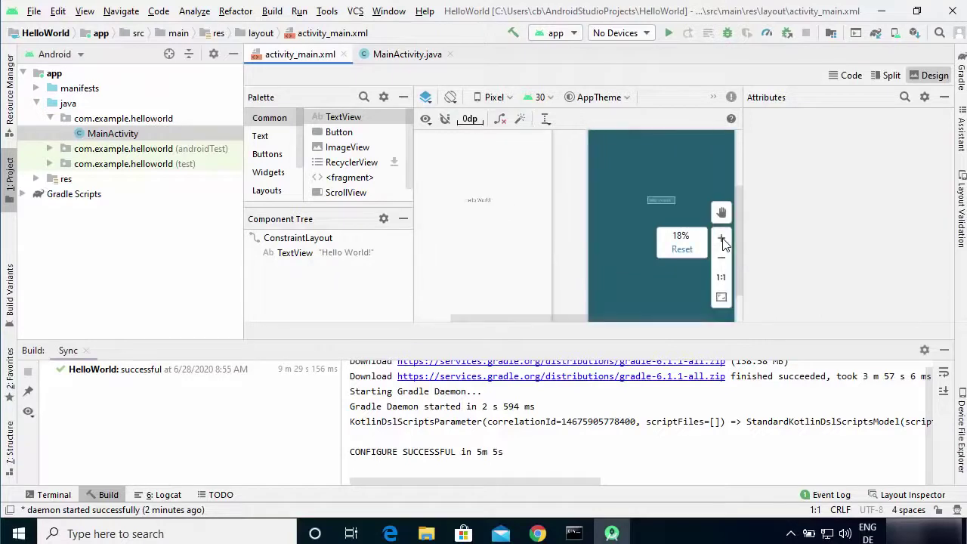
click(722, 240)
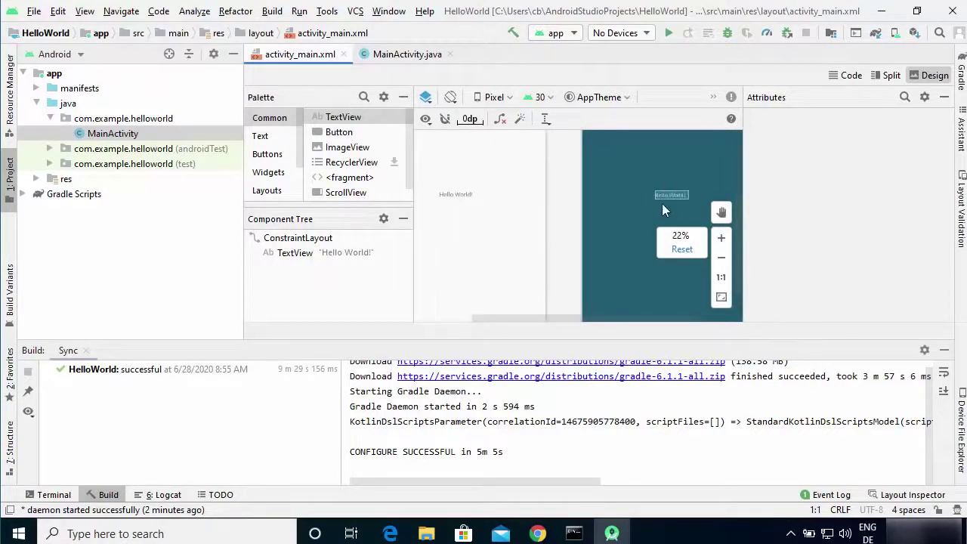
click(722, 239)
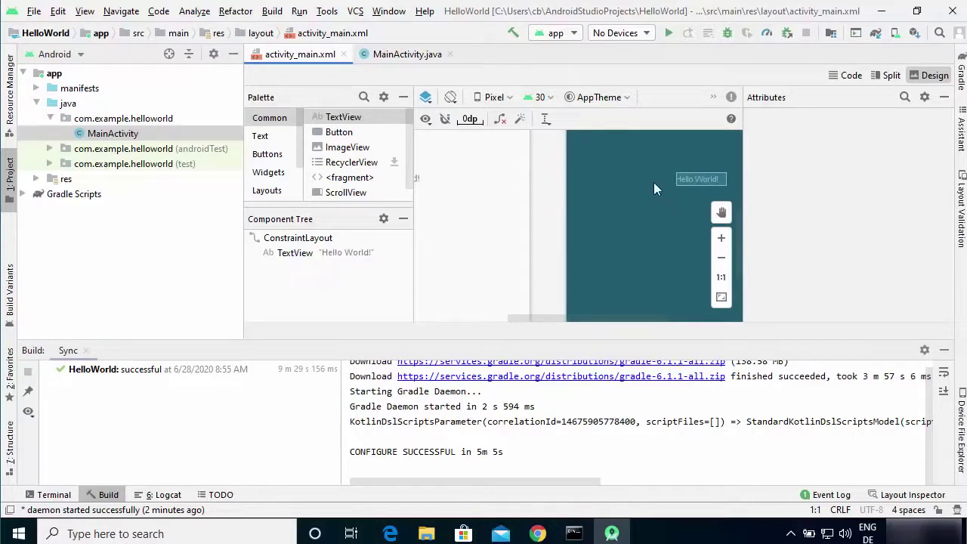
Try to run the app without a target device
key(shift+F10)
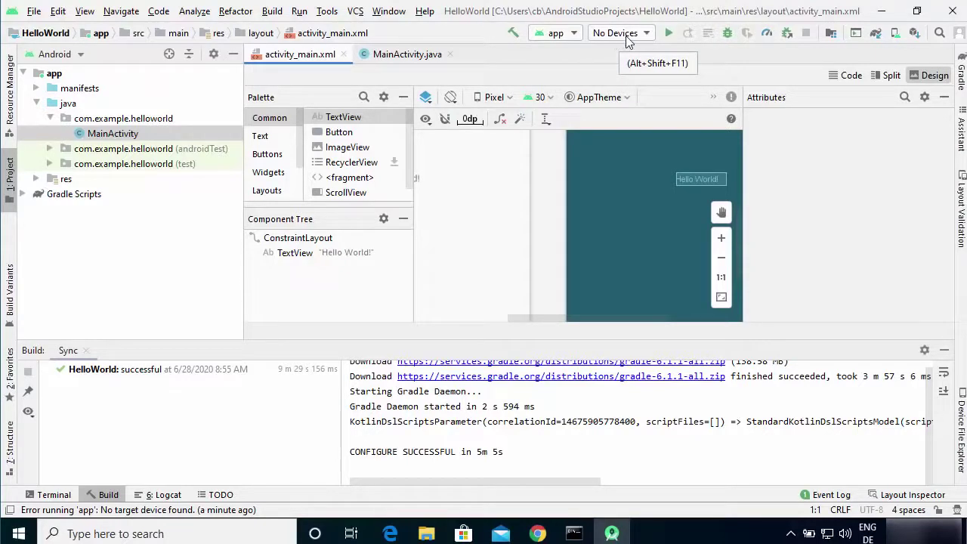
click(671, 33)
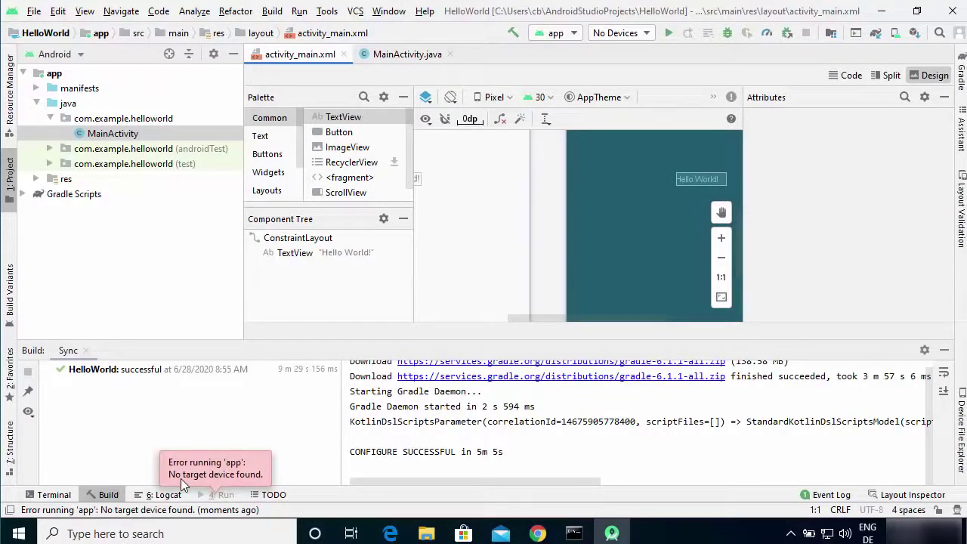
Start a new virtual device in the AVD Manager with the Pixel 3 phone as its hardware
click(614, 35)
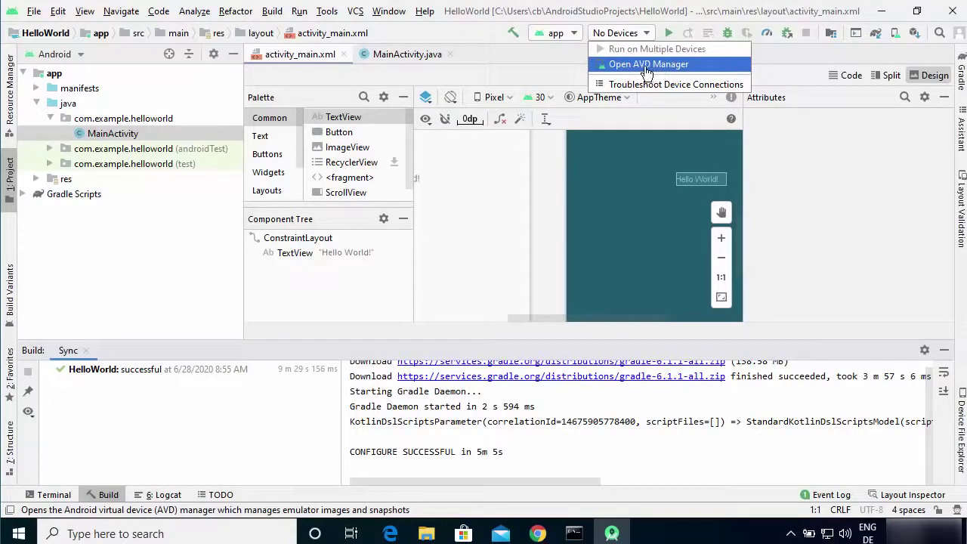
click(644, 68)
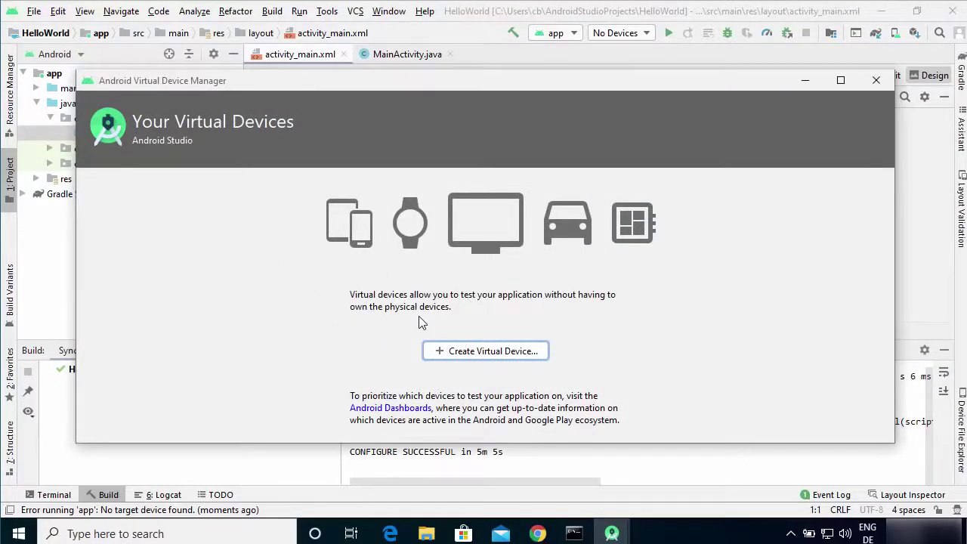
click(458, 359)
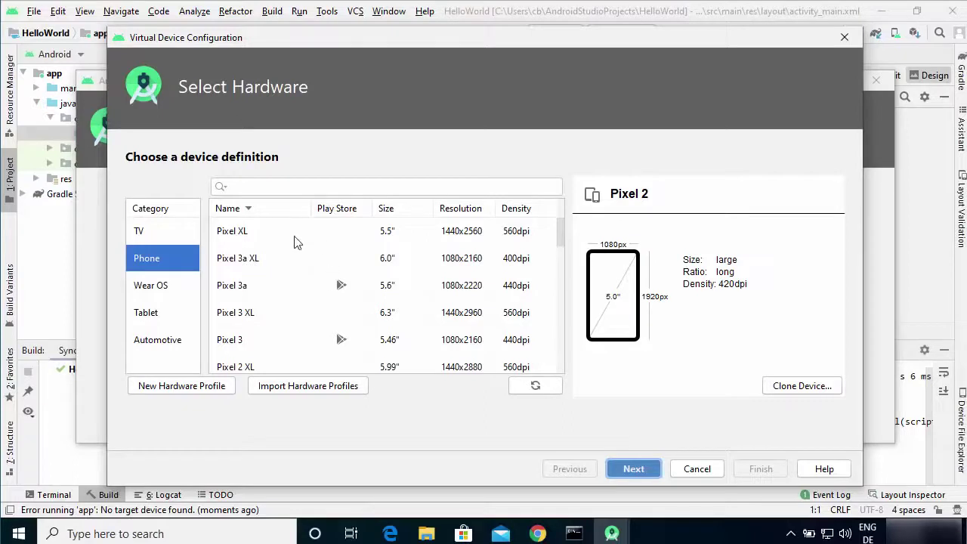
click(340, 233)
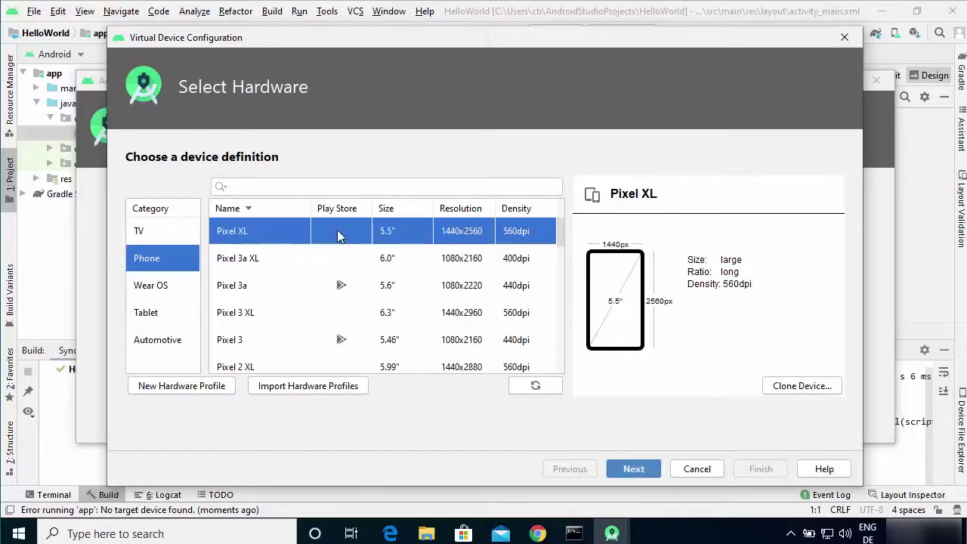
click(250, 346)
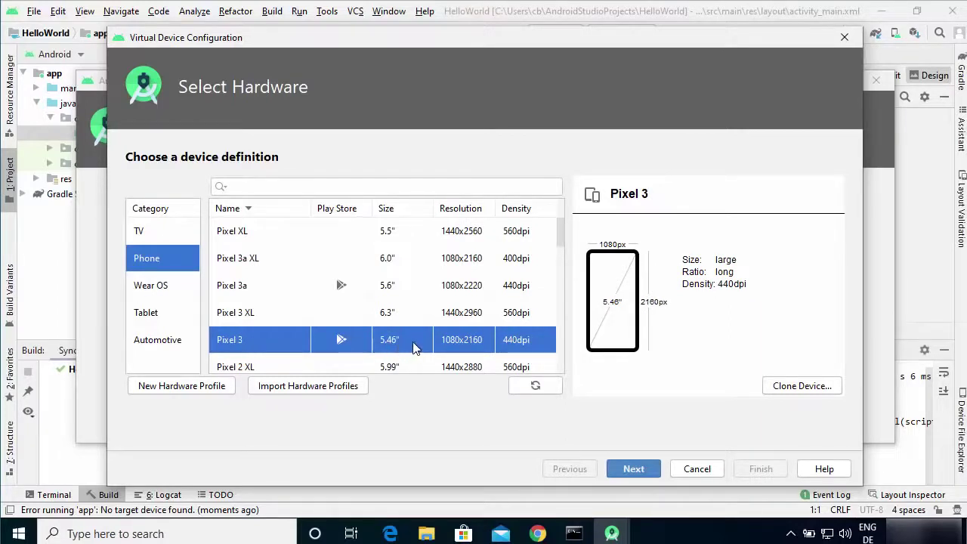
click(634, 469)
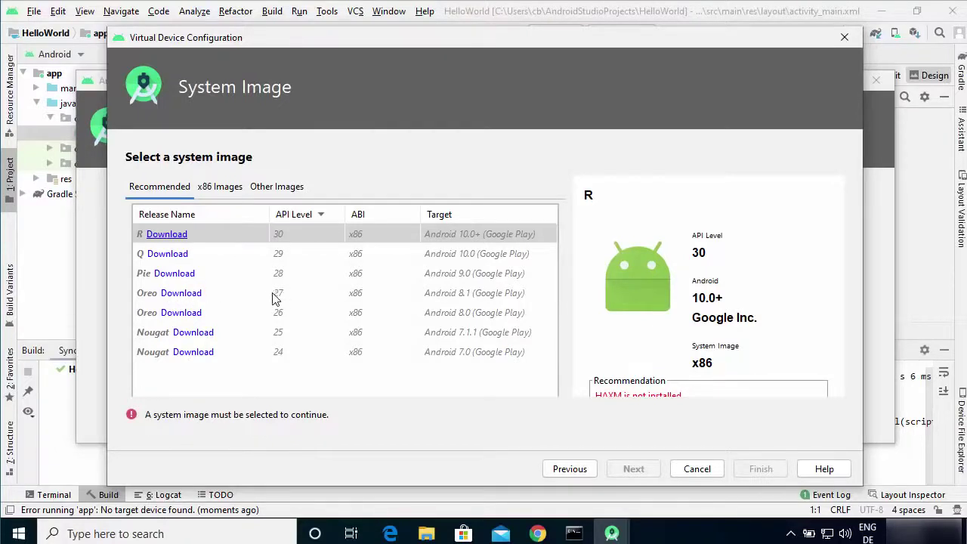
Download the Oreo API 27 x86 system image (Android 8.1, Google Play) and accept its license agreement
click(181, 293)
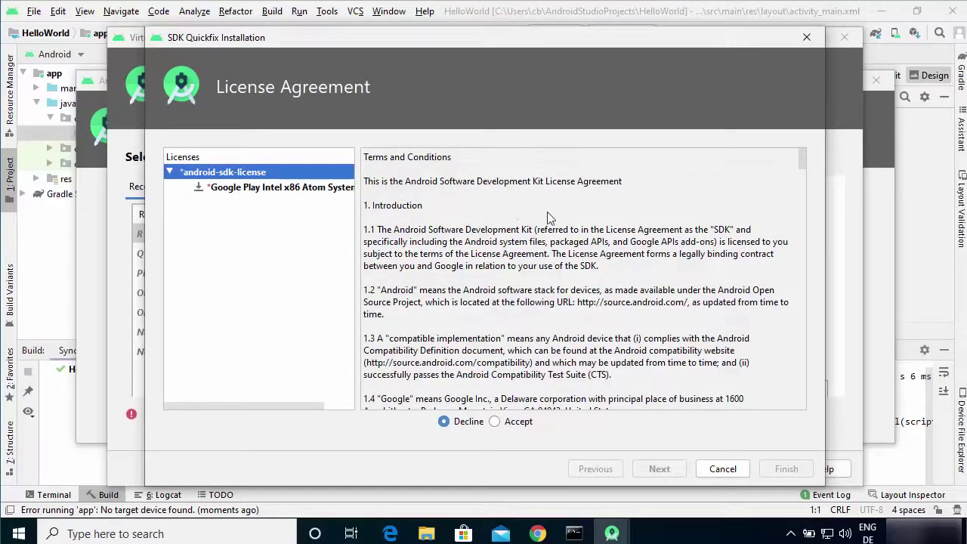
click(496, 422)
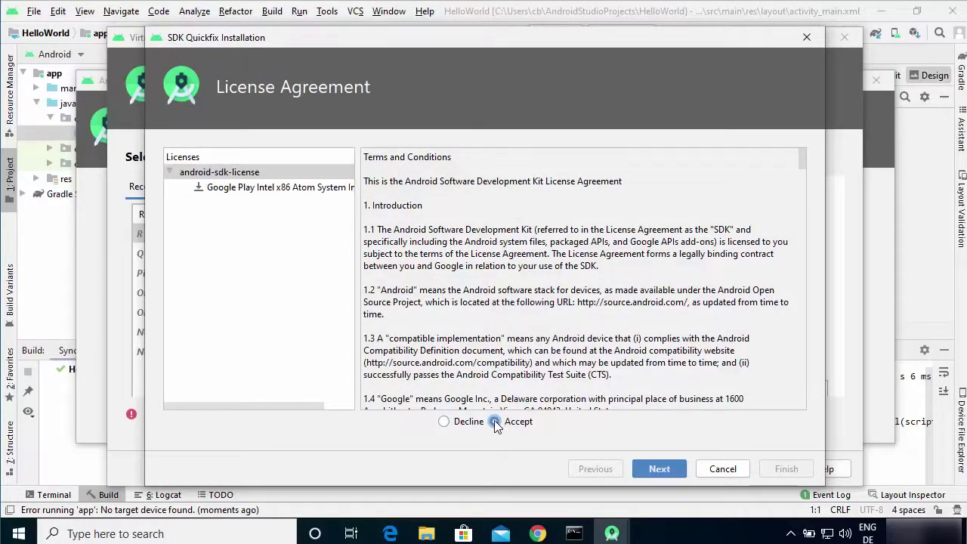
click(648, 468)
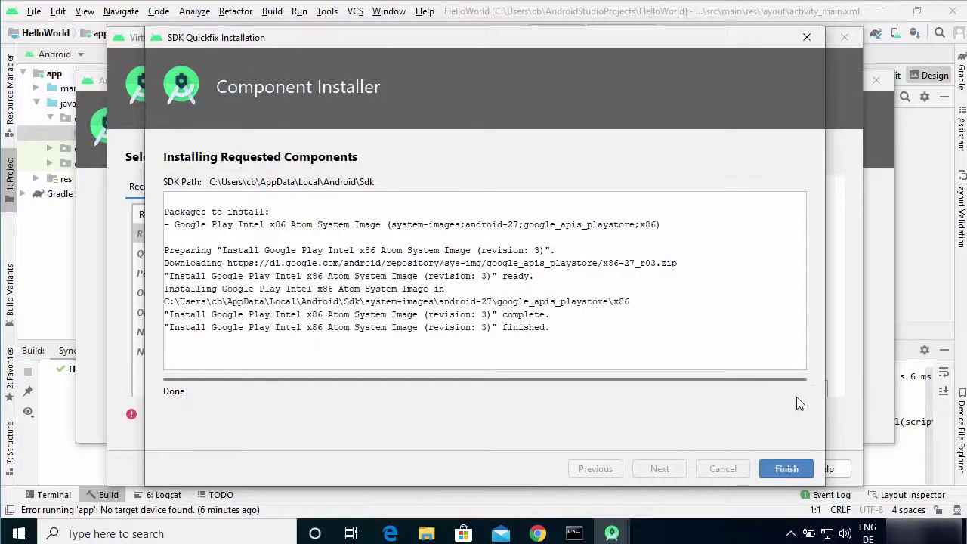
click(786, 469)
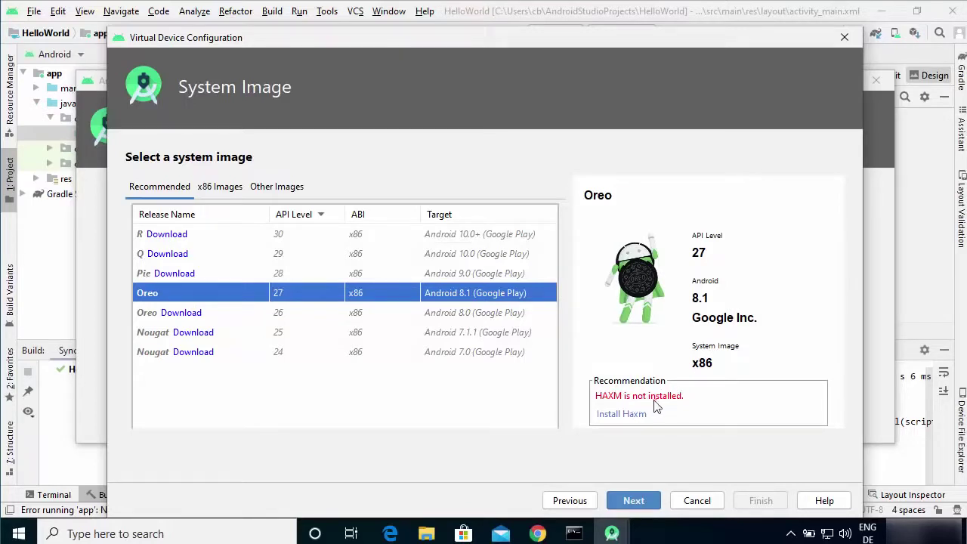
Install Intel HAXM with the recommended RAM allocation of 4,096 MiB, allowing the installer to make changes to the device
click(614, 415)
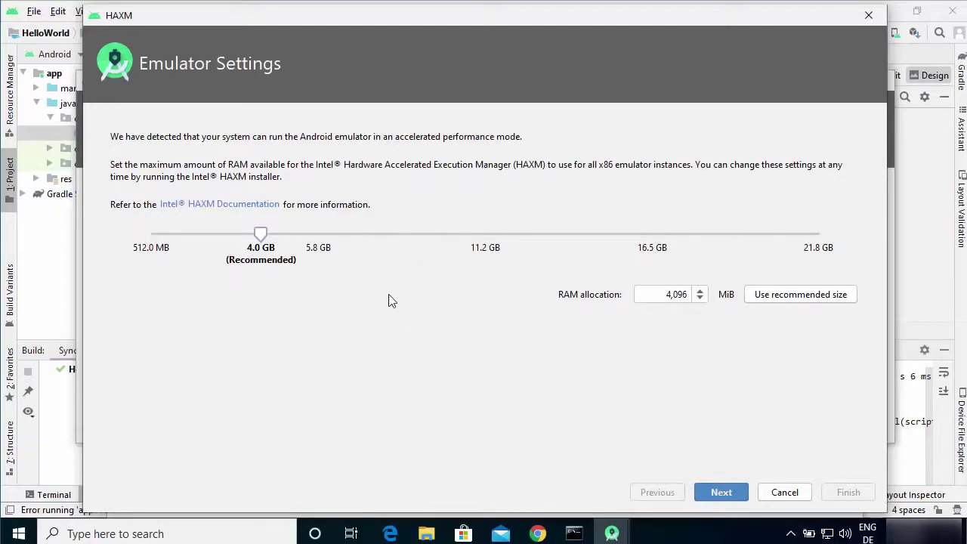
click(710, 495)
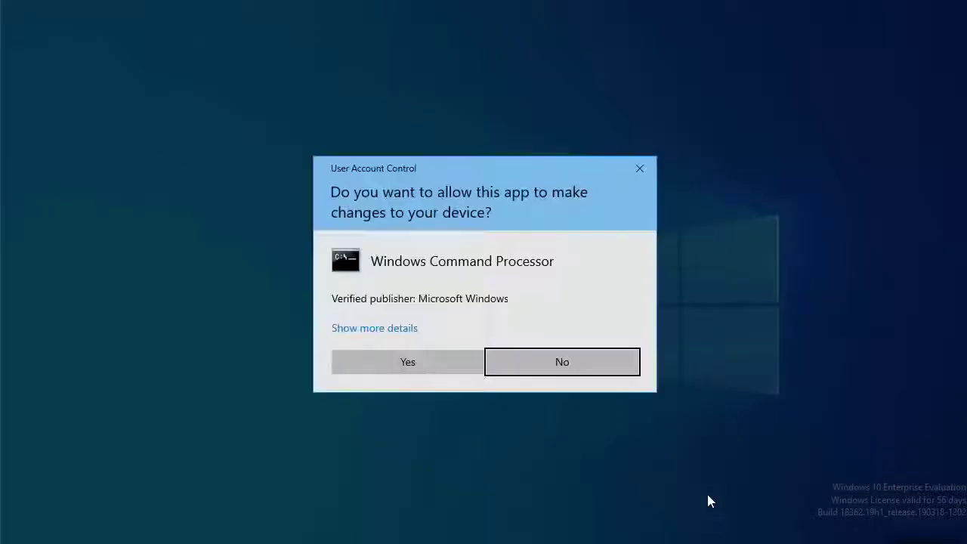
click(430, 361)
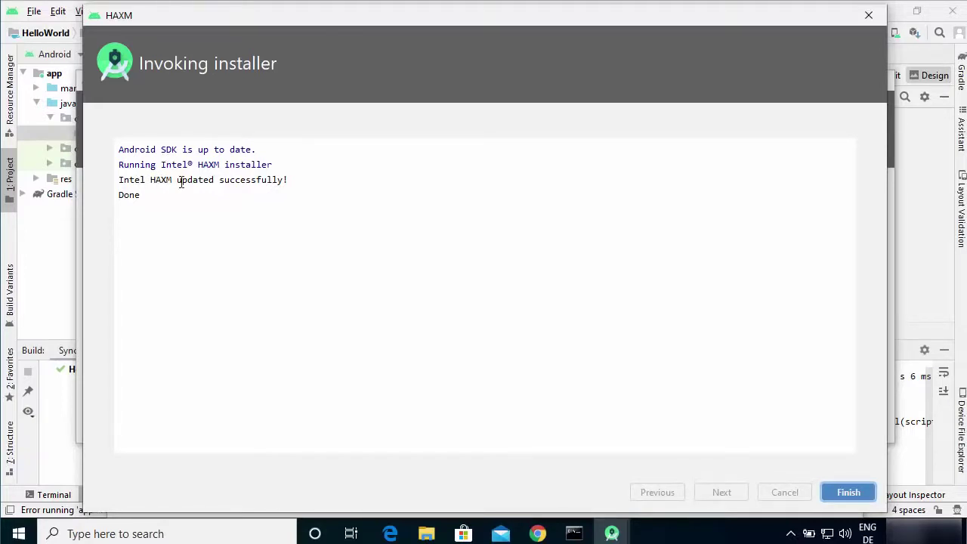
click(849, 492)
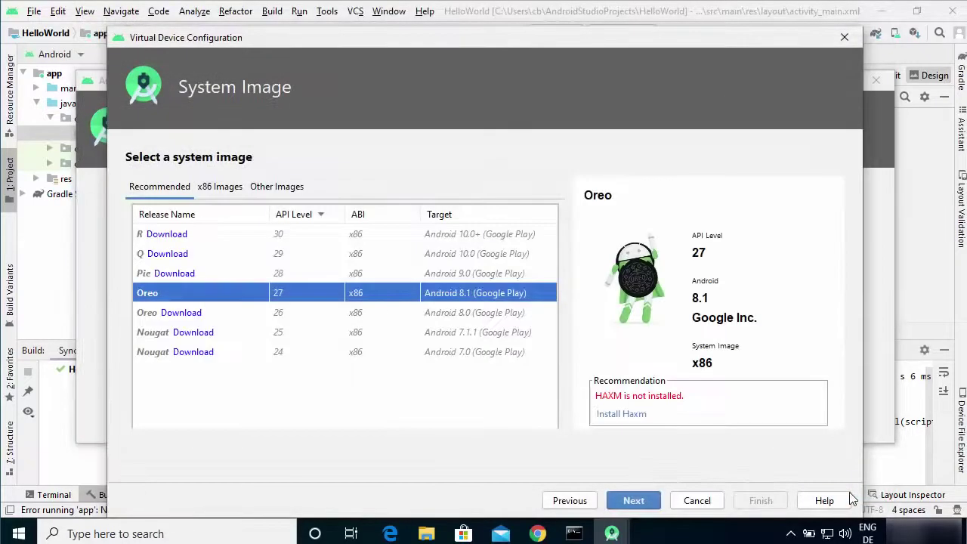
Create the Pixel 3 virtual device with the Oreo image and the default configuration, and close the AVD Manager
click(633, 501)
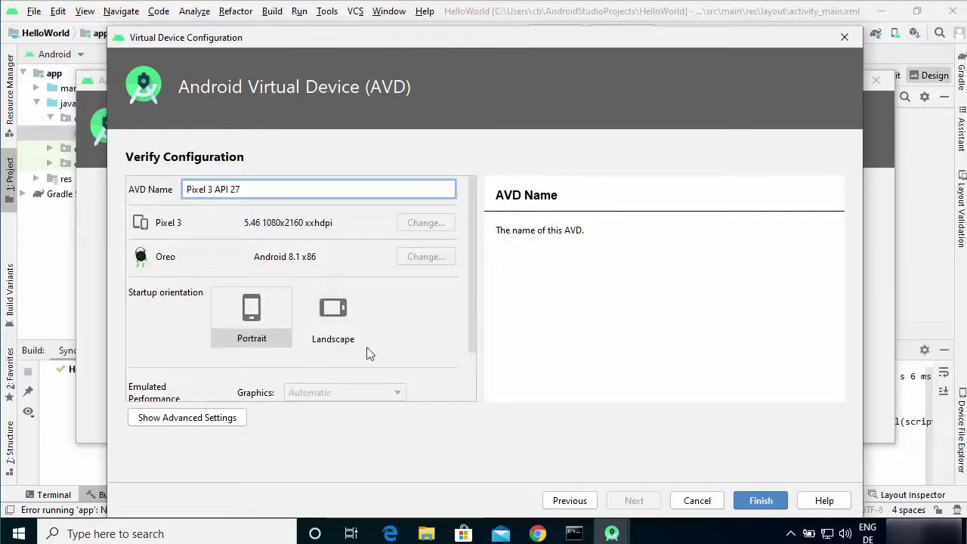
click(755, 501)
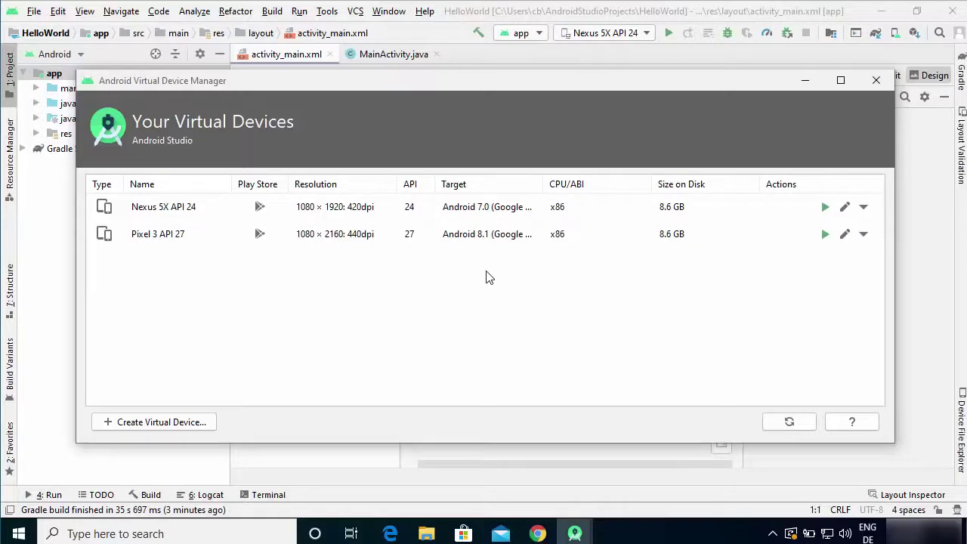
click(877, 80)
Choose the Nexus 5X API 24 virtual device as the app's run target
click(616, 38)
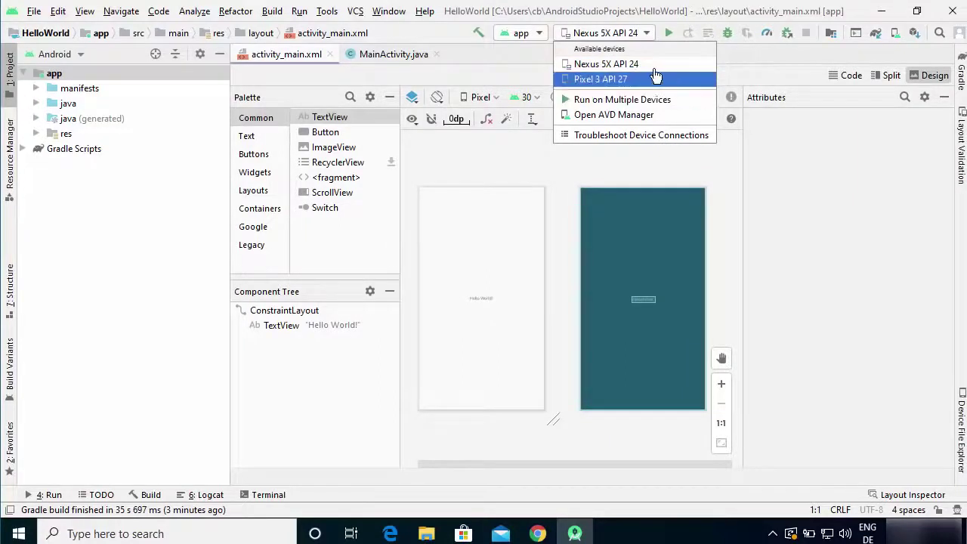
click(624, 66)
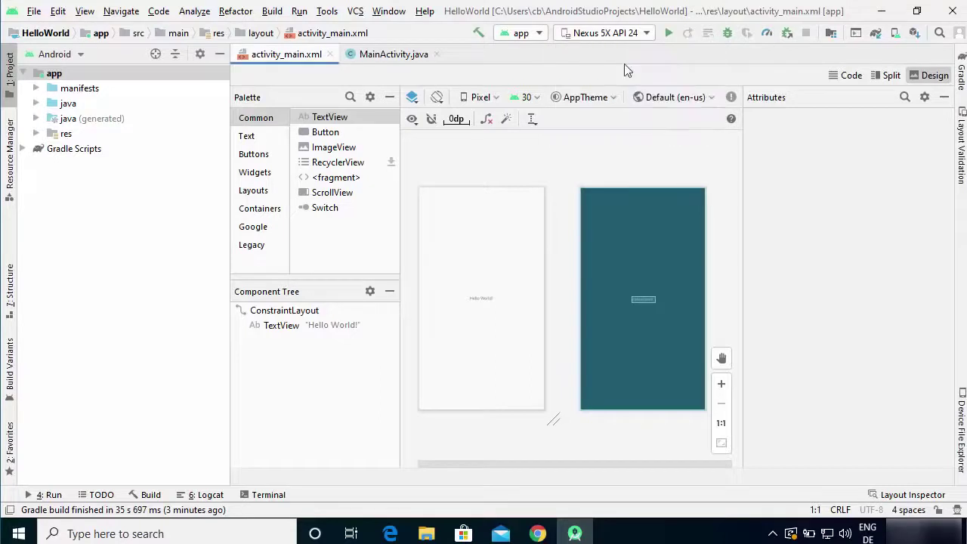